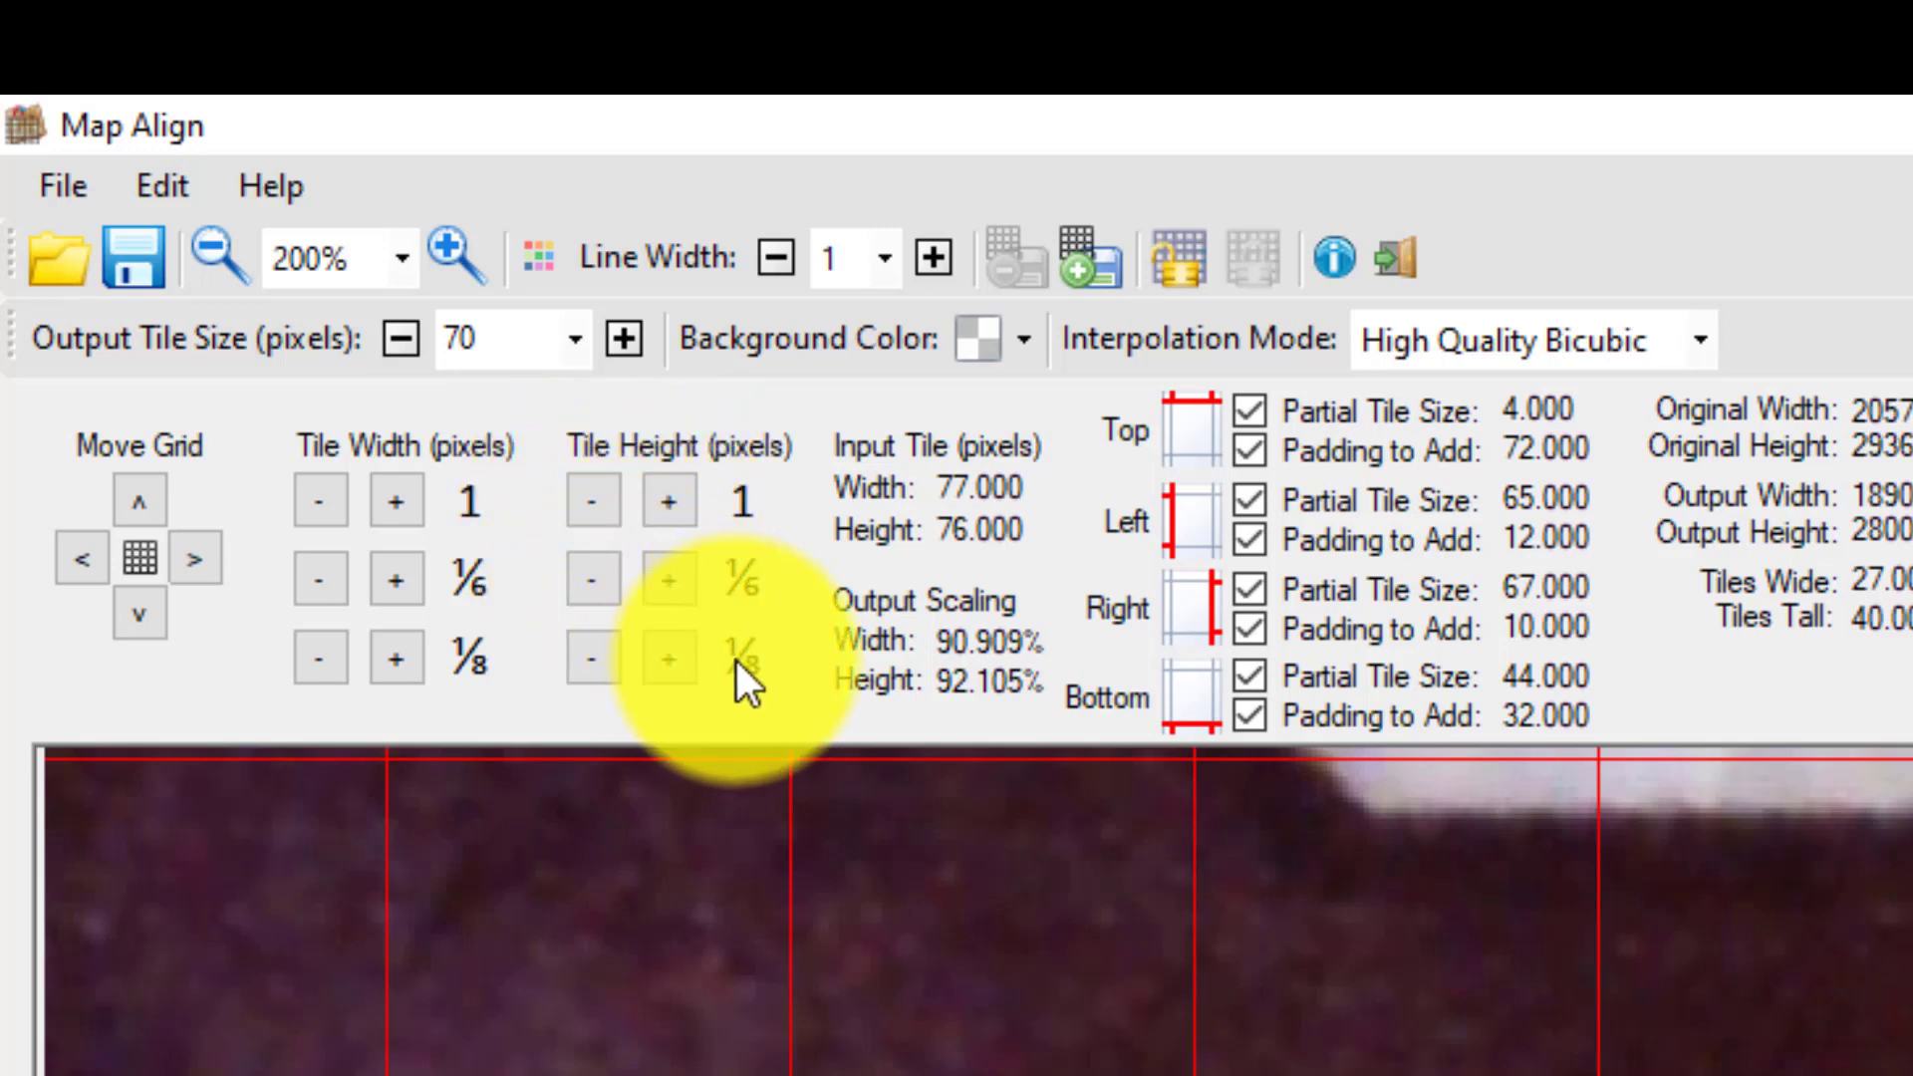
# Reduce the grid's tile height to 74 pixels in whole-pixel decrements
pyautogui.click(602, 661)
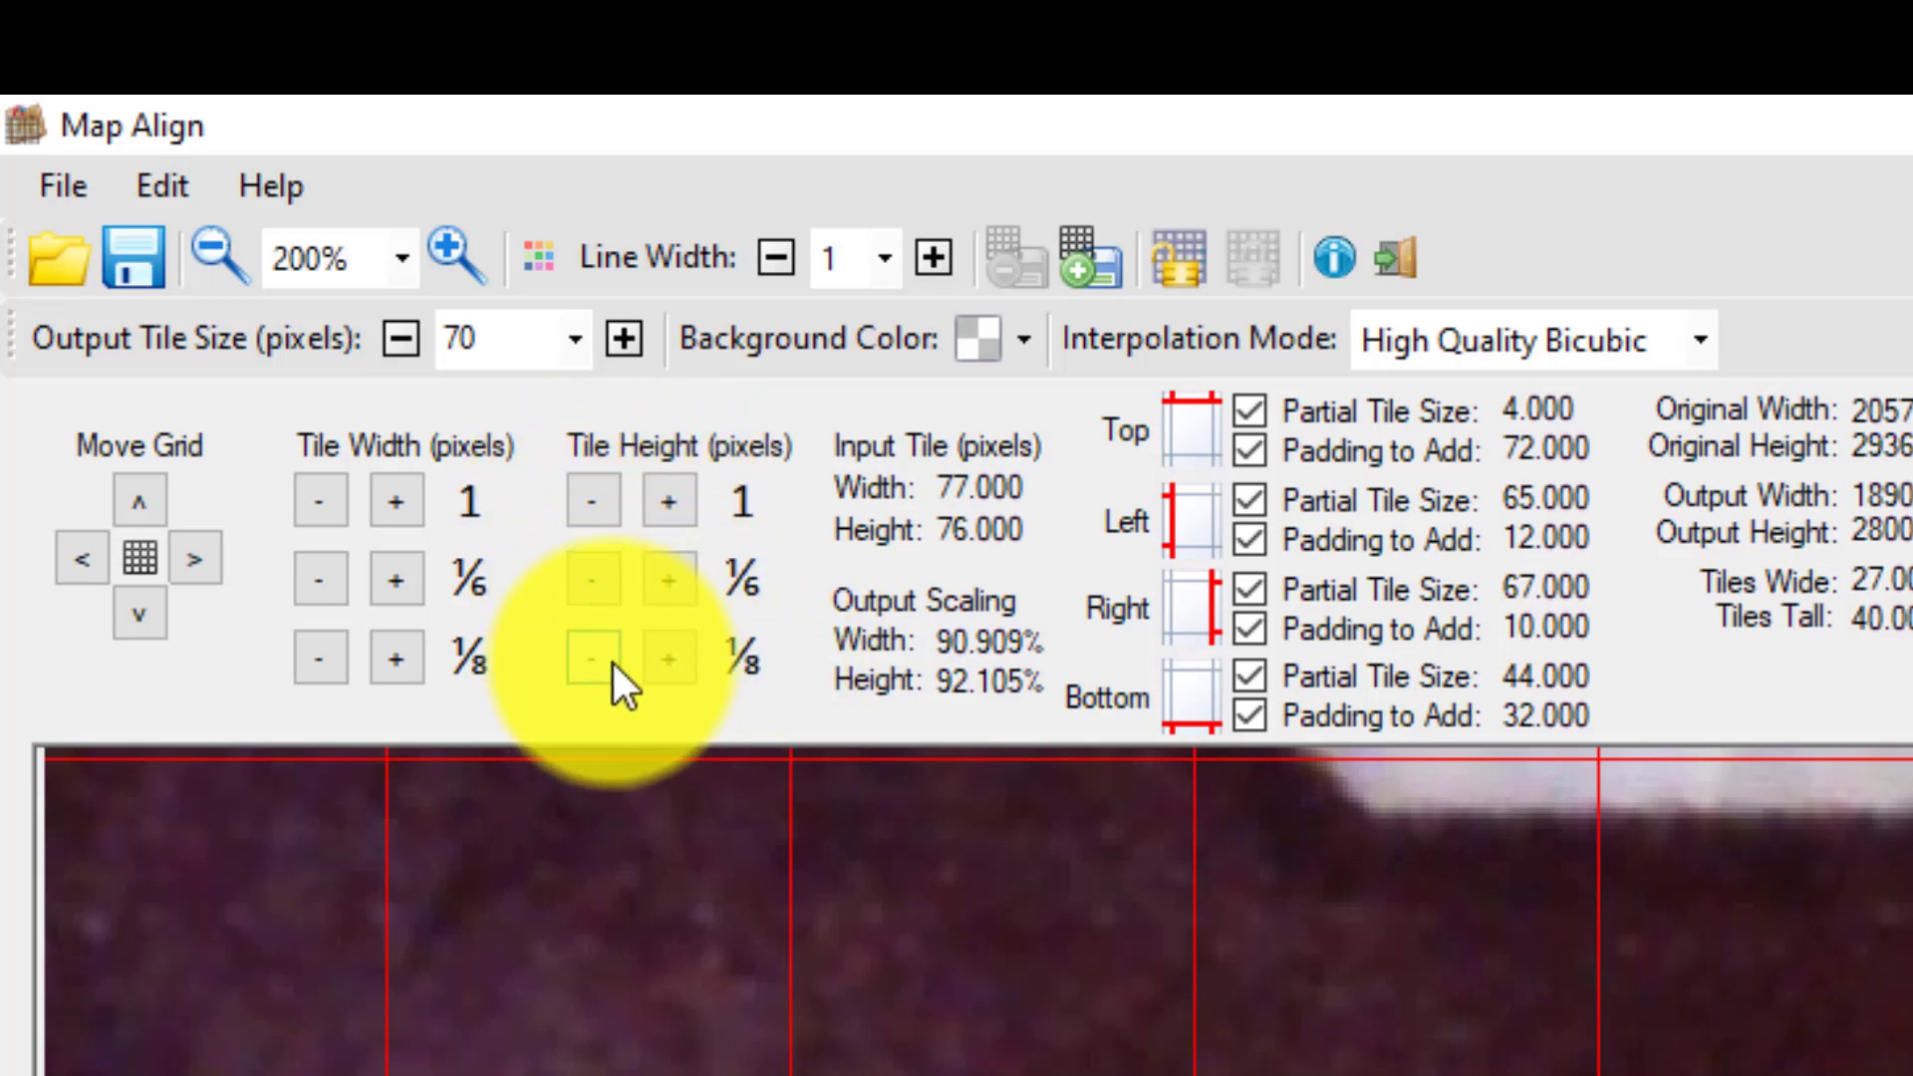
pyautogui.click(596, 498)
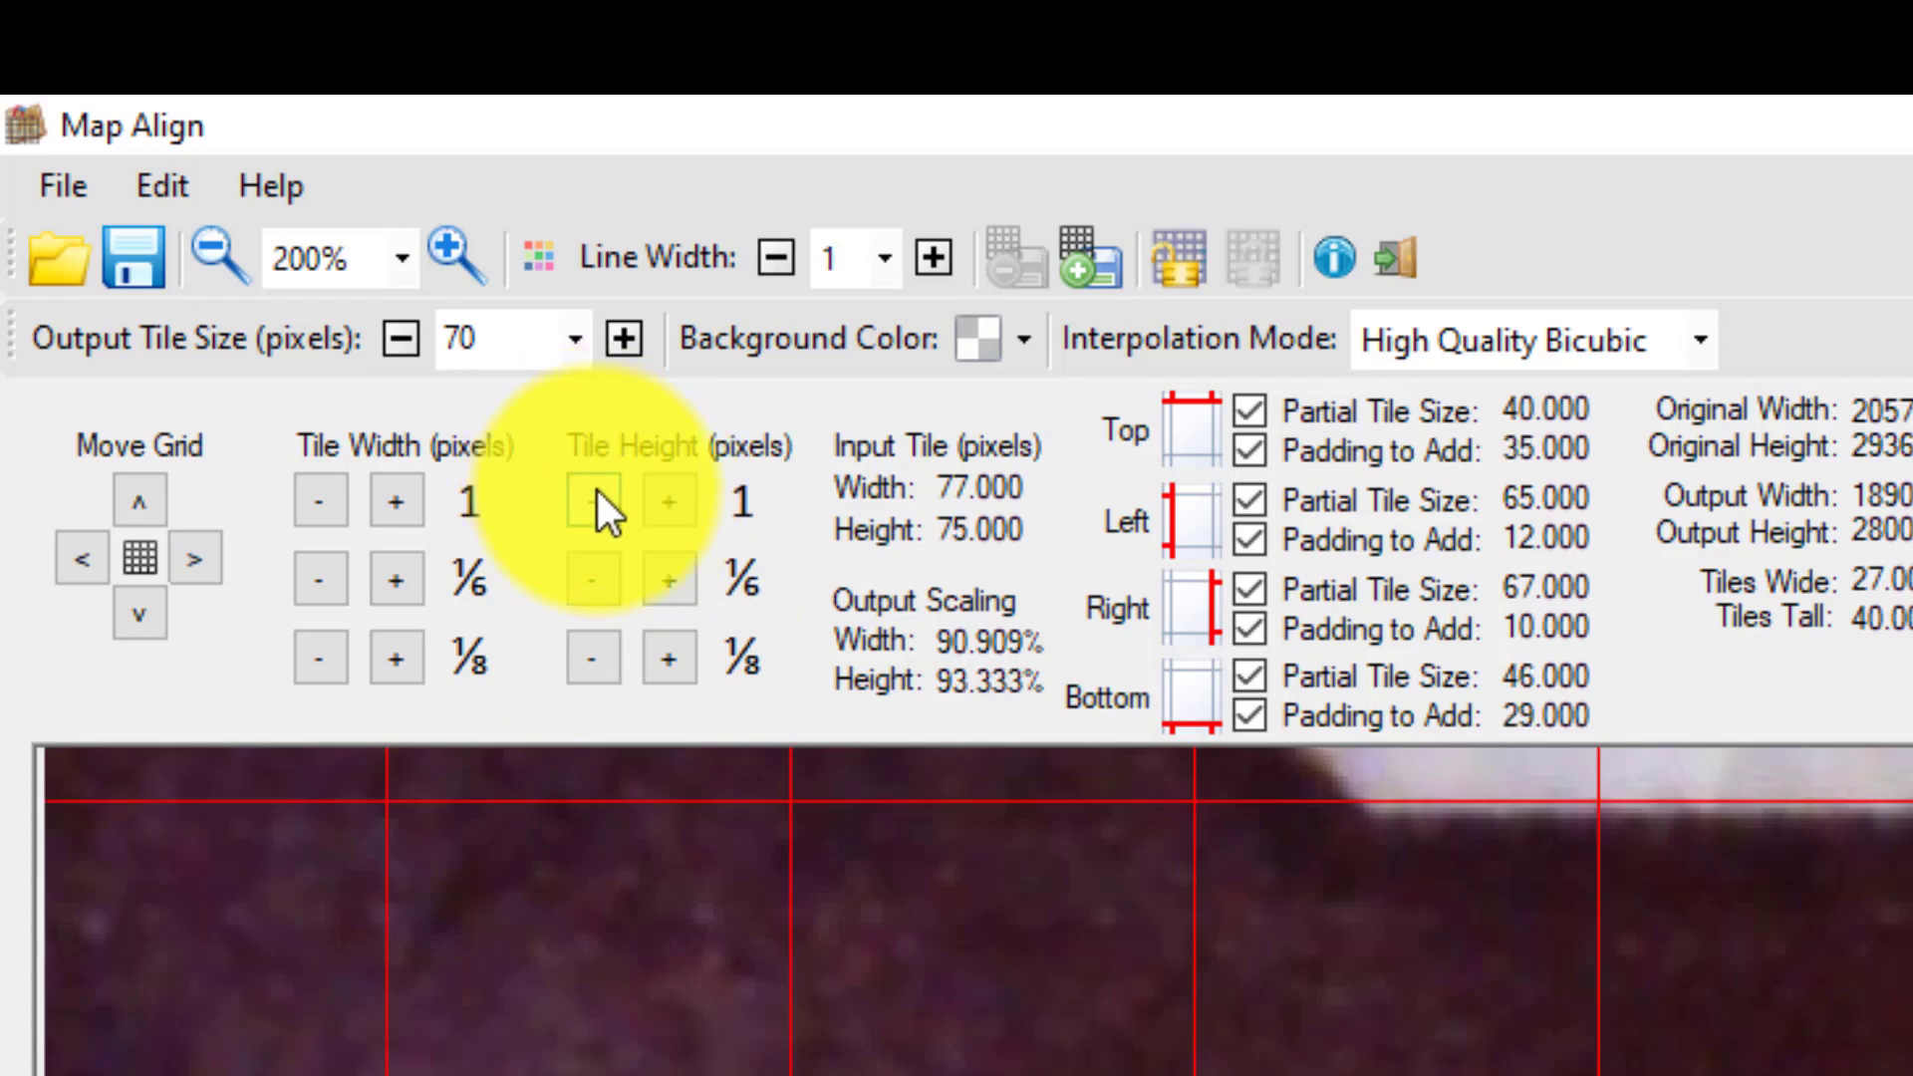
pyautogui.click(595, 499)
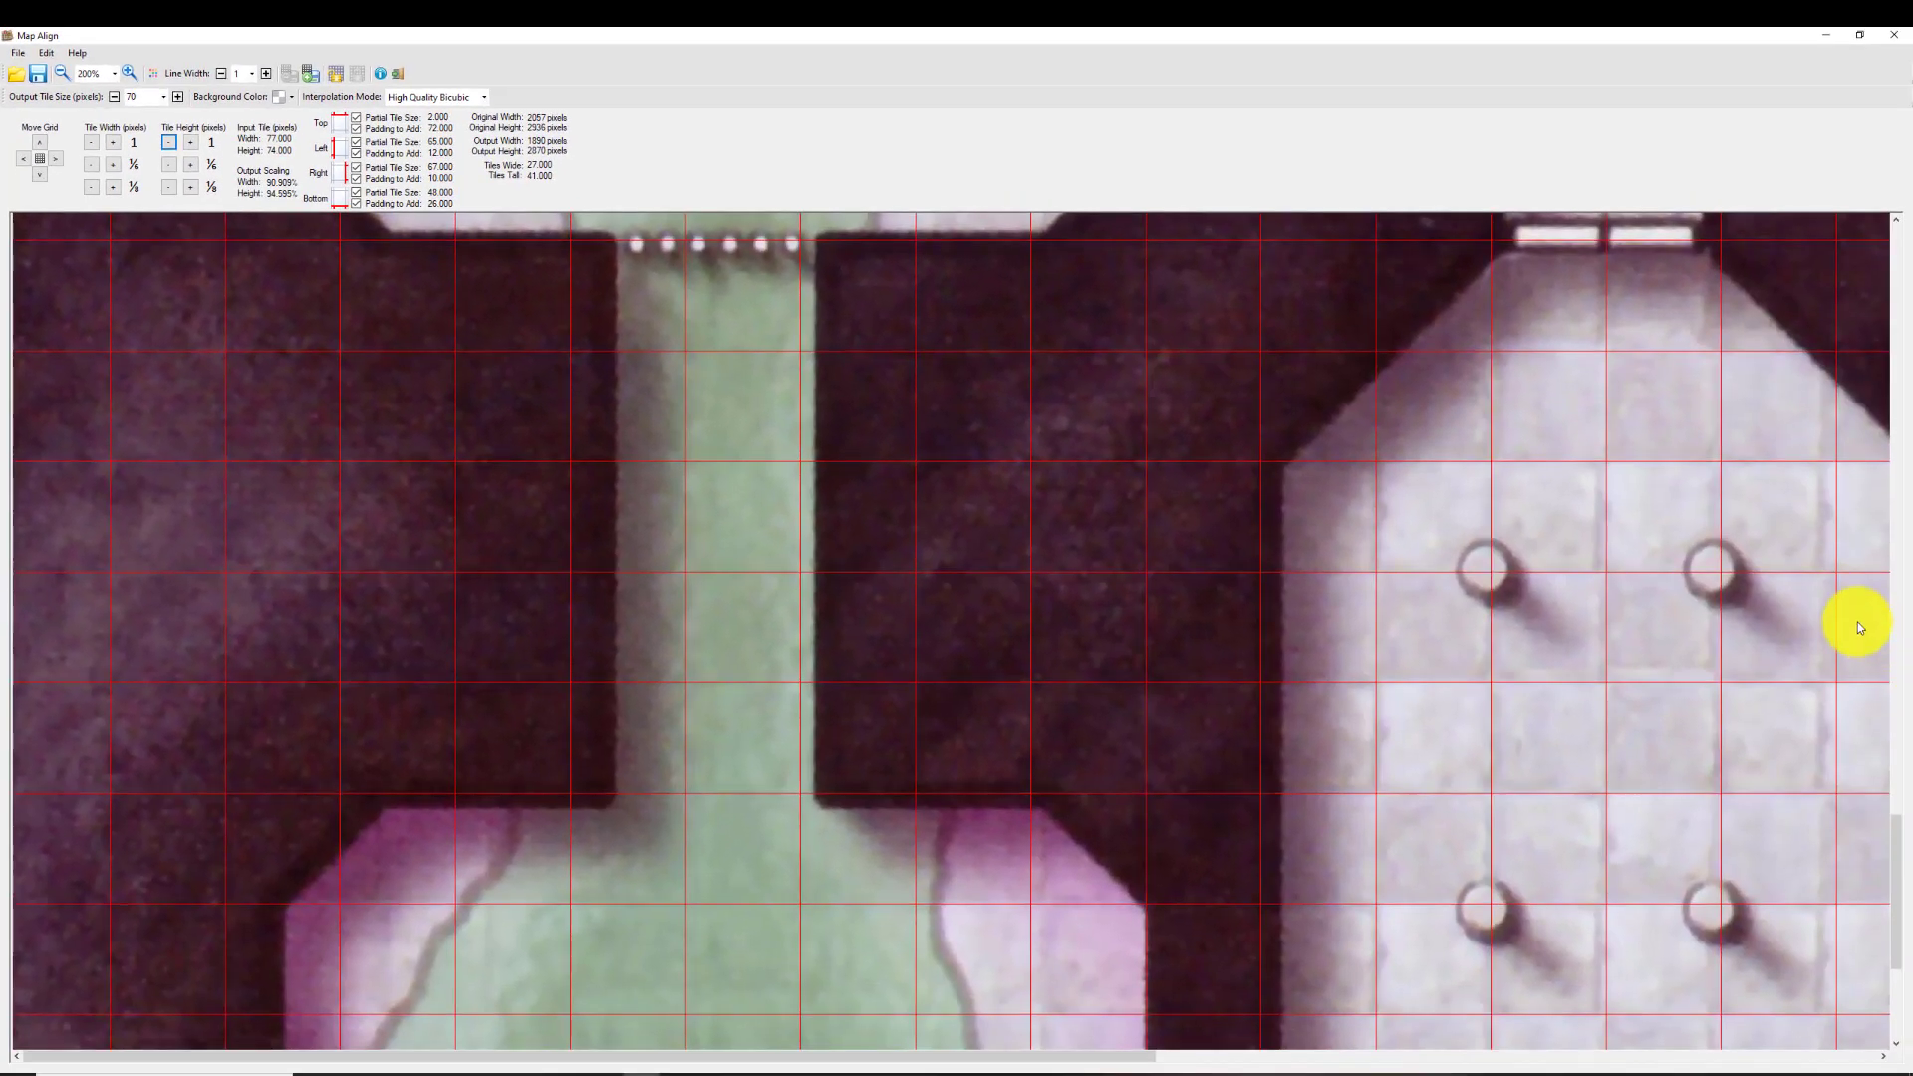
# Fine-tune the grid's tile height to 73.75 pixels in 1/8-pixel decrements, checking alignment at both ends of the map
pyautogui.moveTo(1888, 847); pyautogui.dragTo(1893, 918)
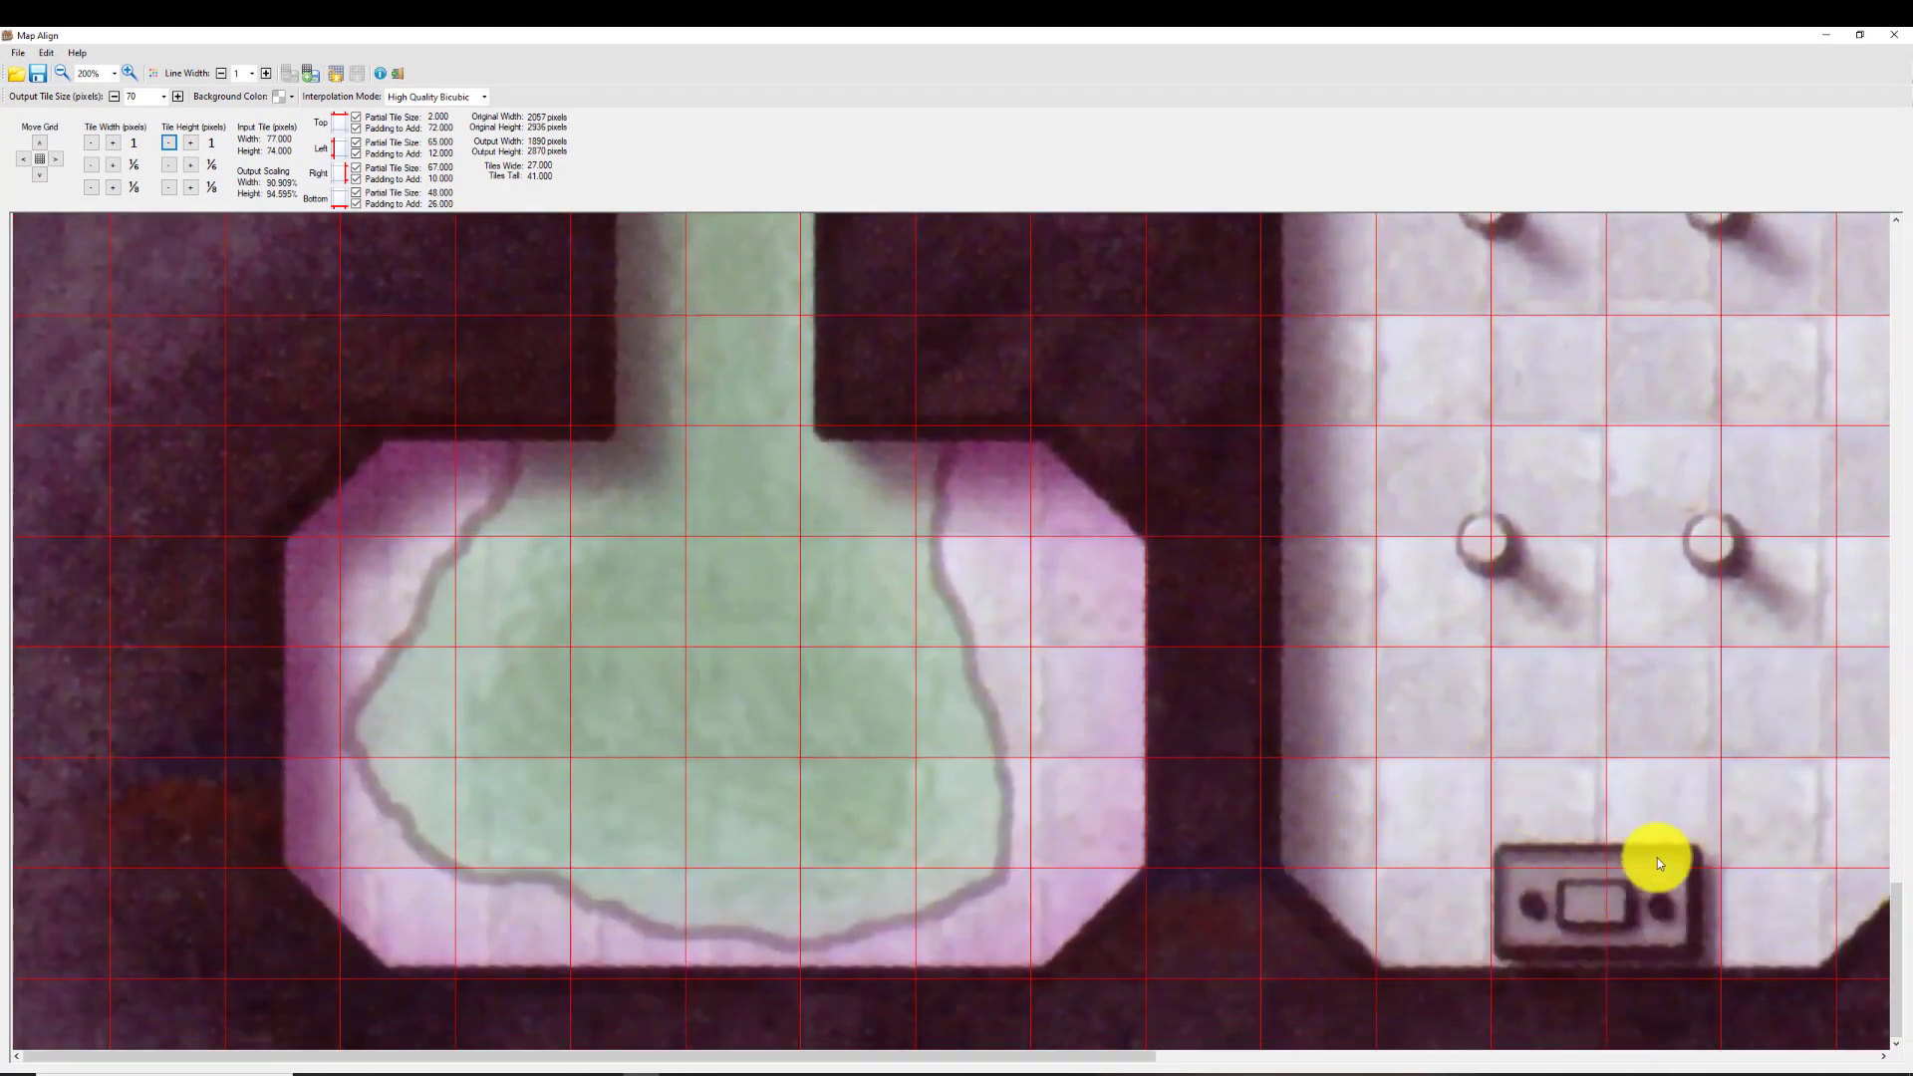
pyautogui.moveTo(1900, 931); pyautogui.dragTo(1905, 339)
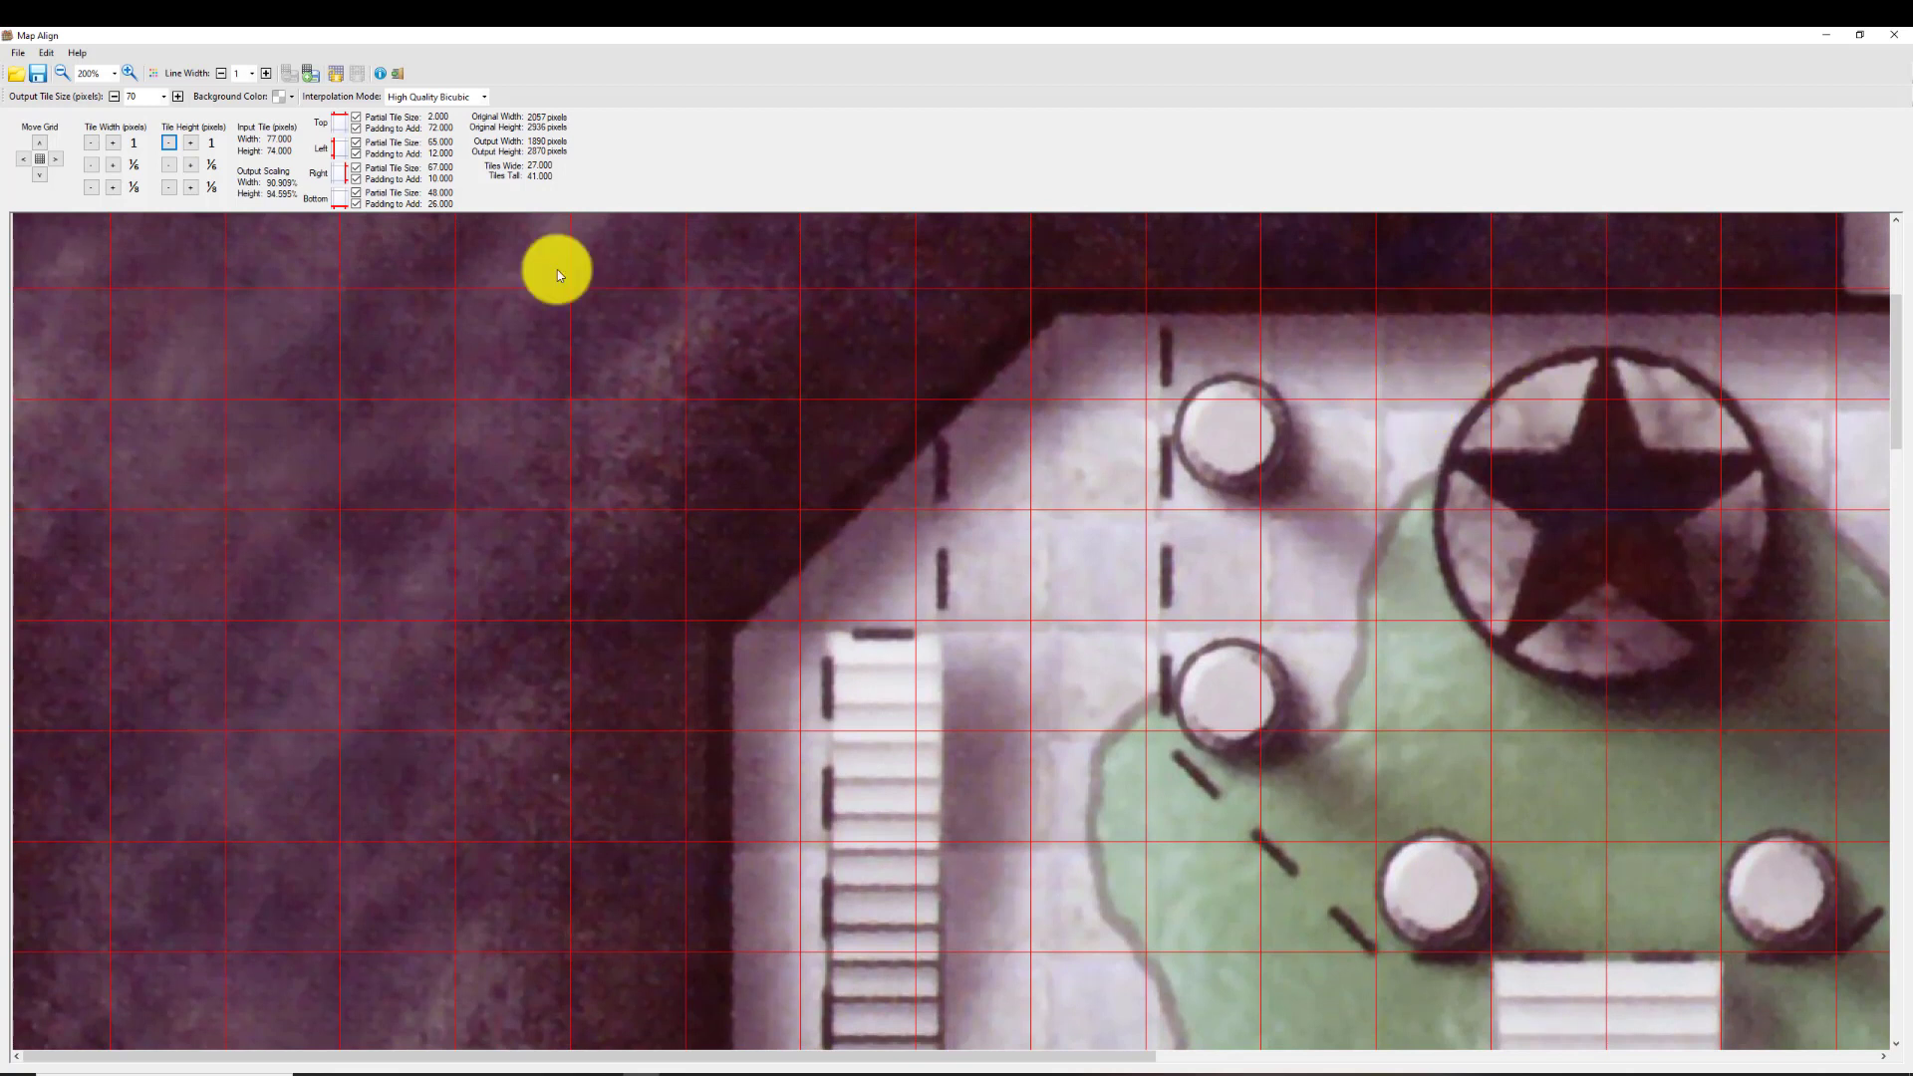
pyautogui.click(169, 188)
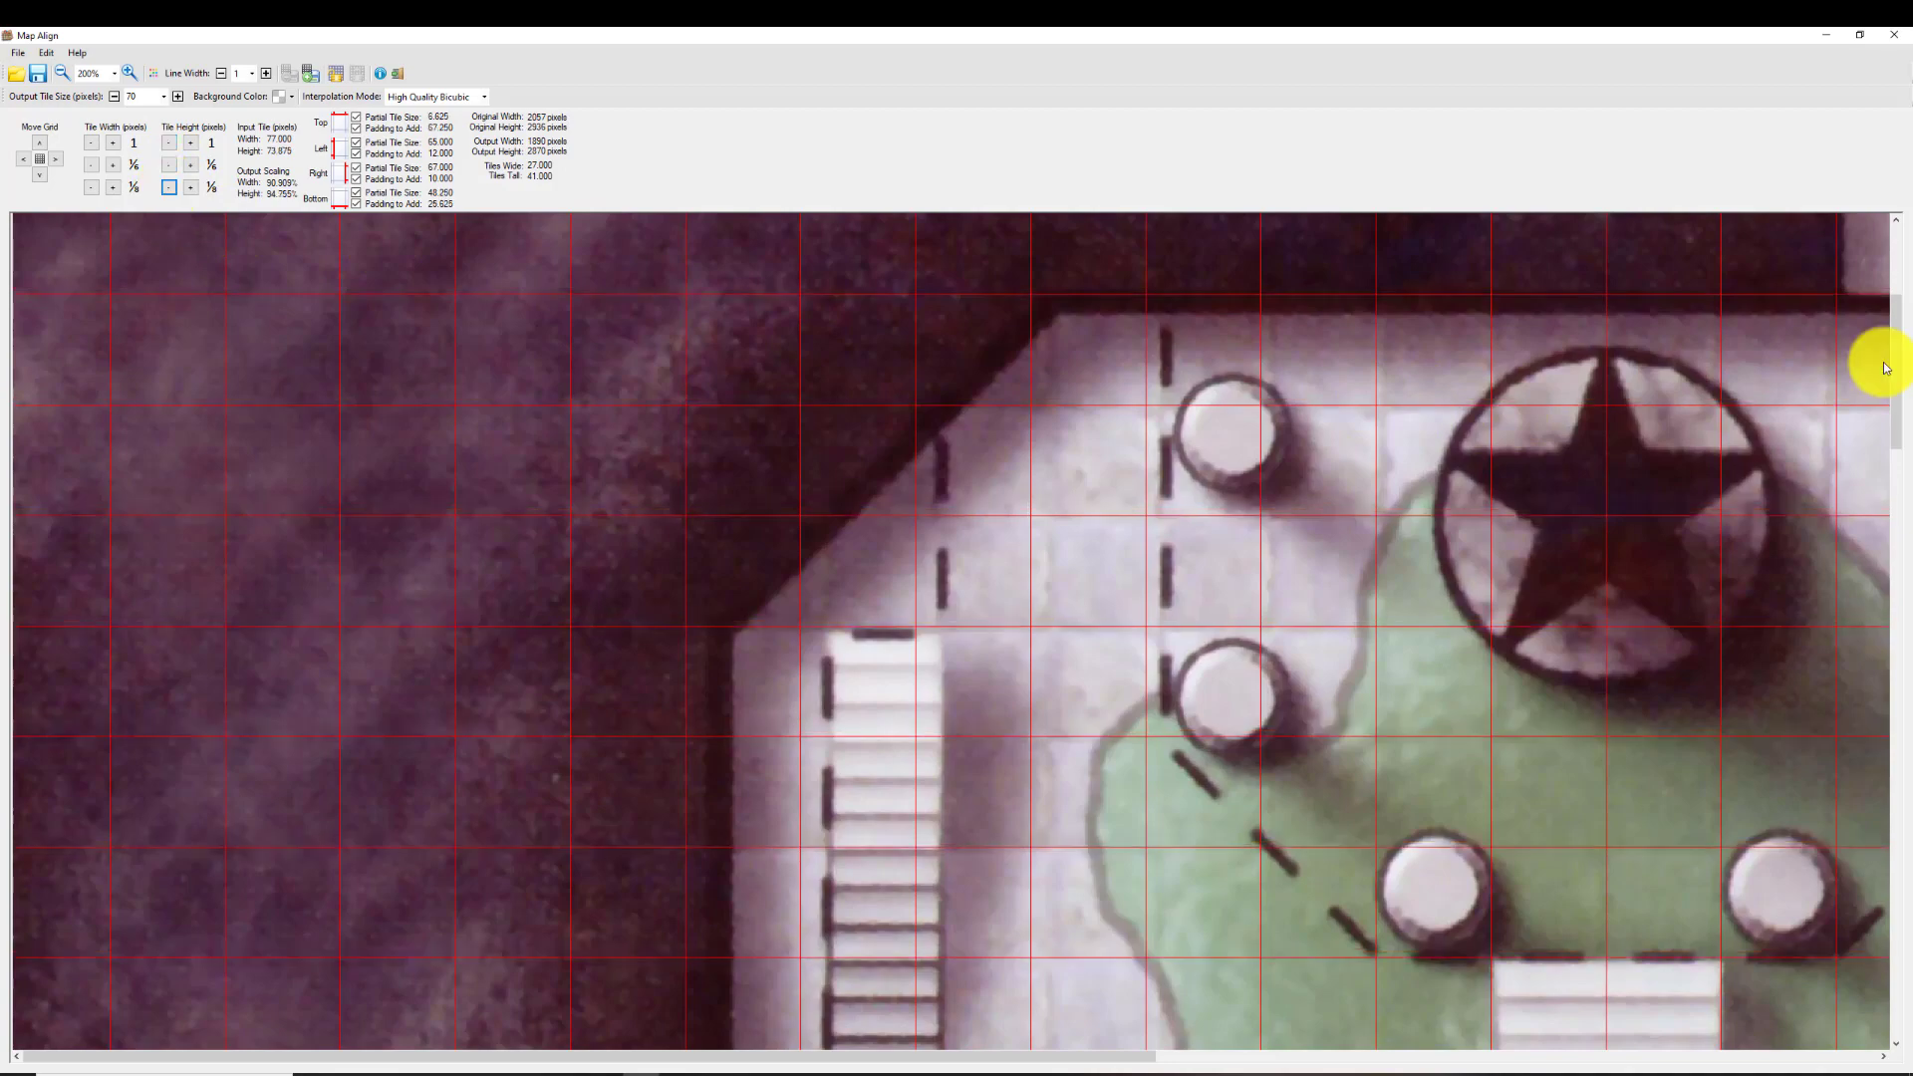
pyautogui.moveTo(1899, 363); pyautogui.dragTo(1909, 975)
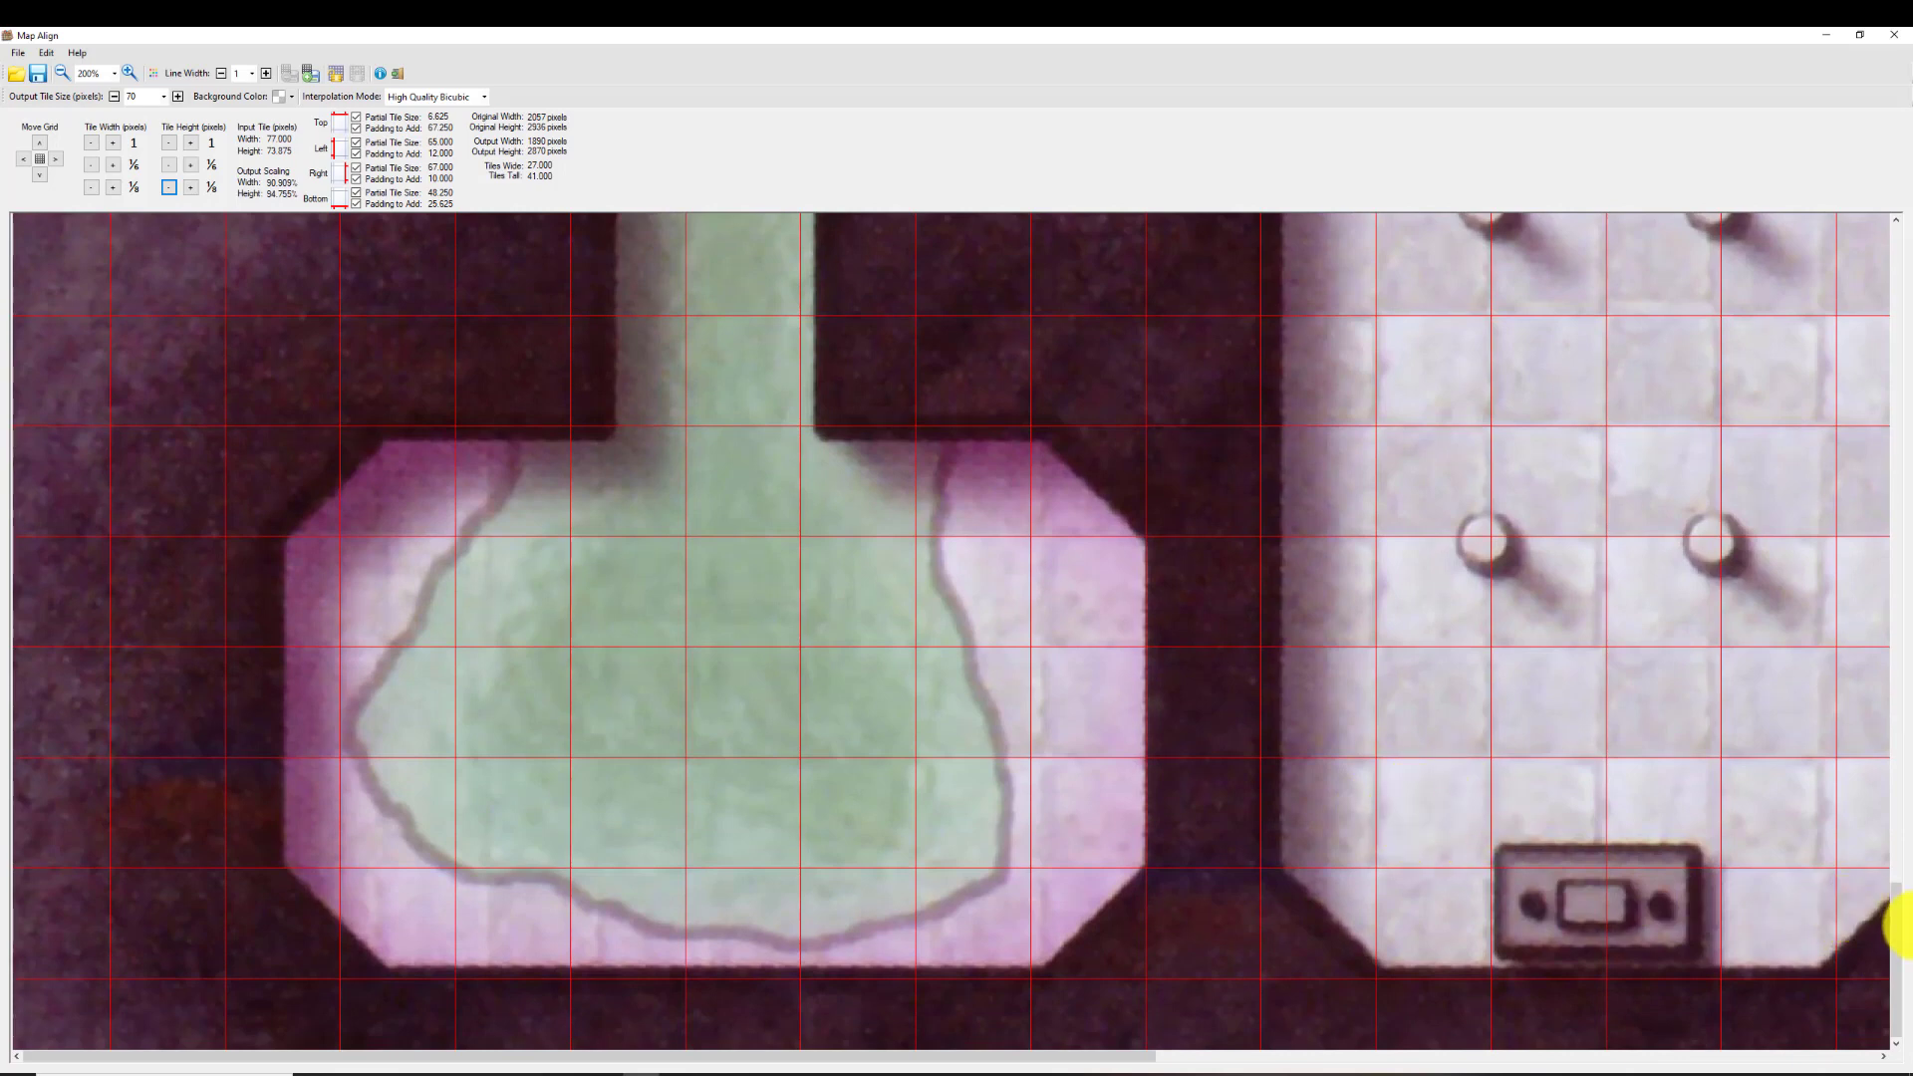
pyautogui.moveTo(1900, 929); pyautogui.dragTo(1902, 337)
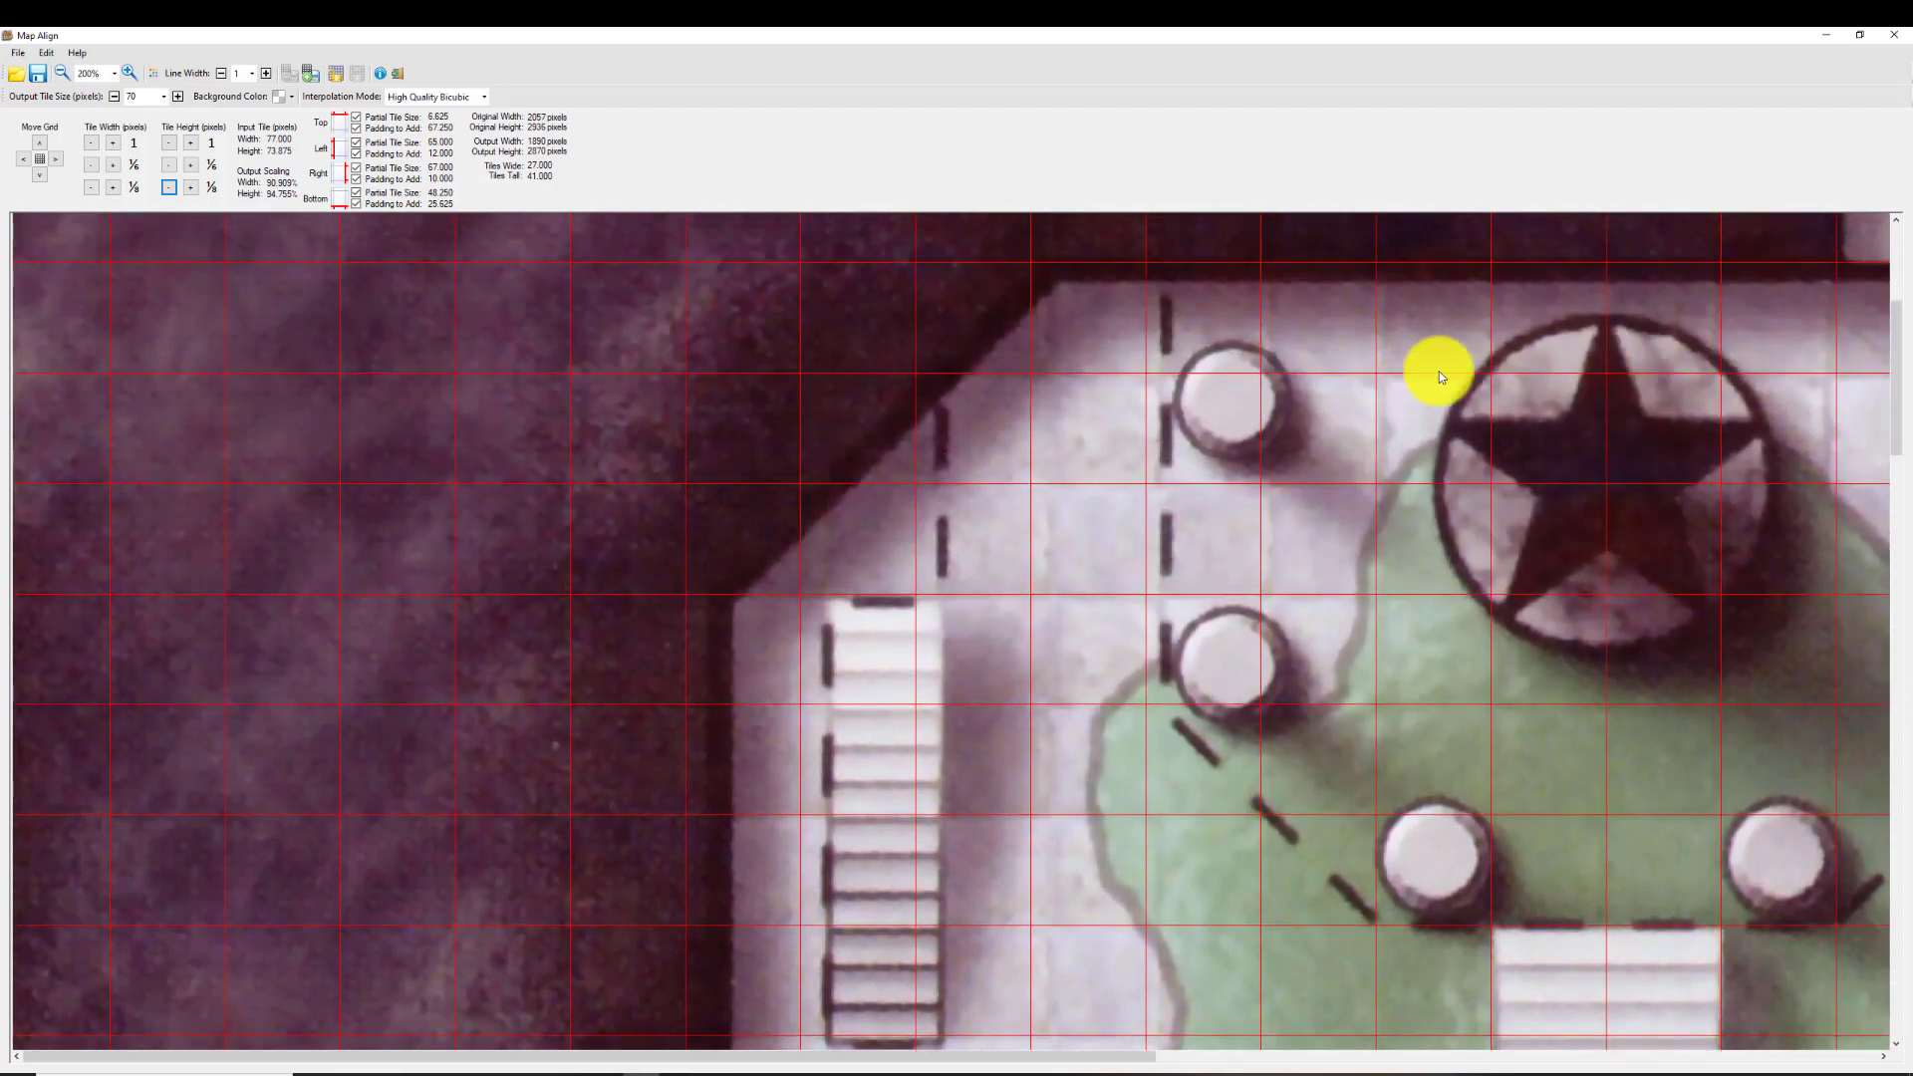
pyautogui.click(170, 187)
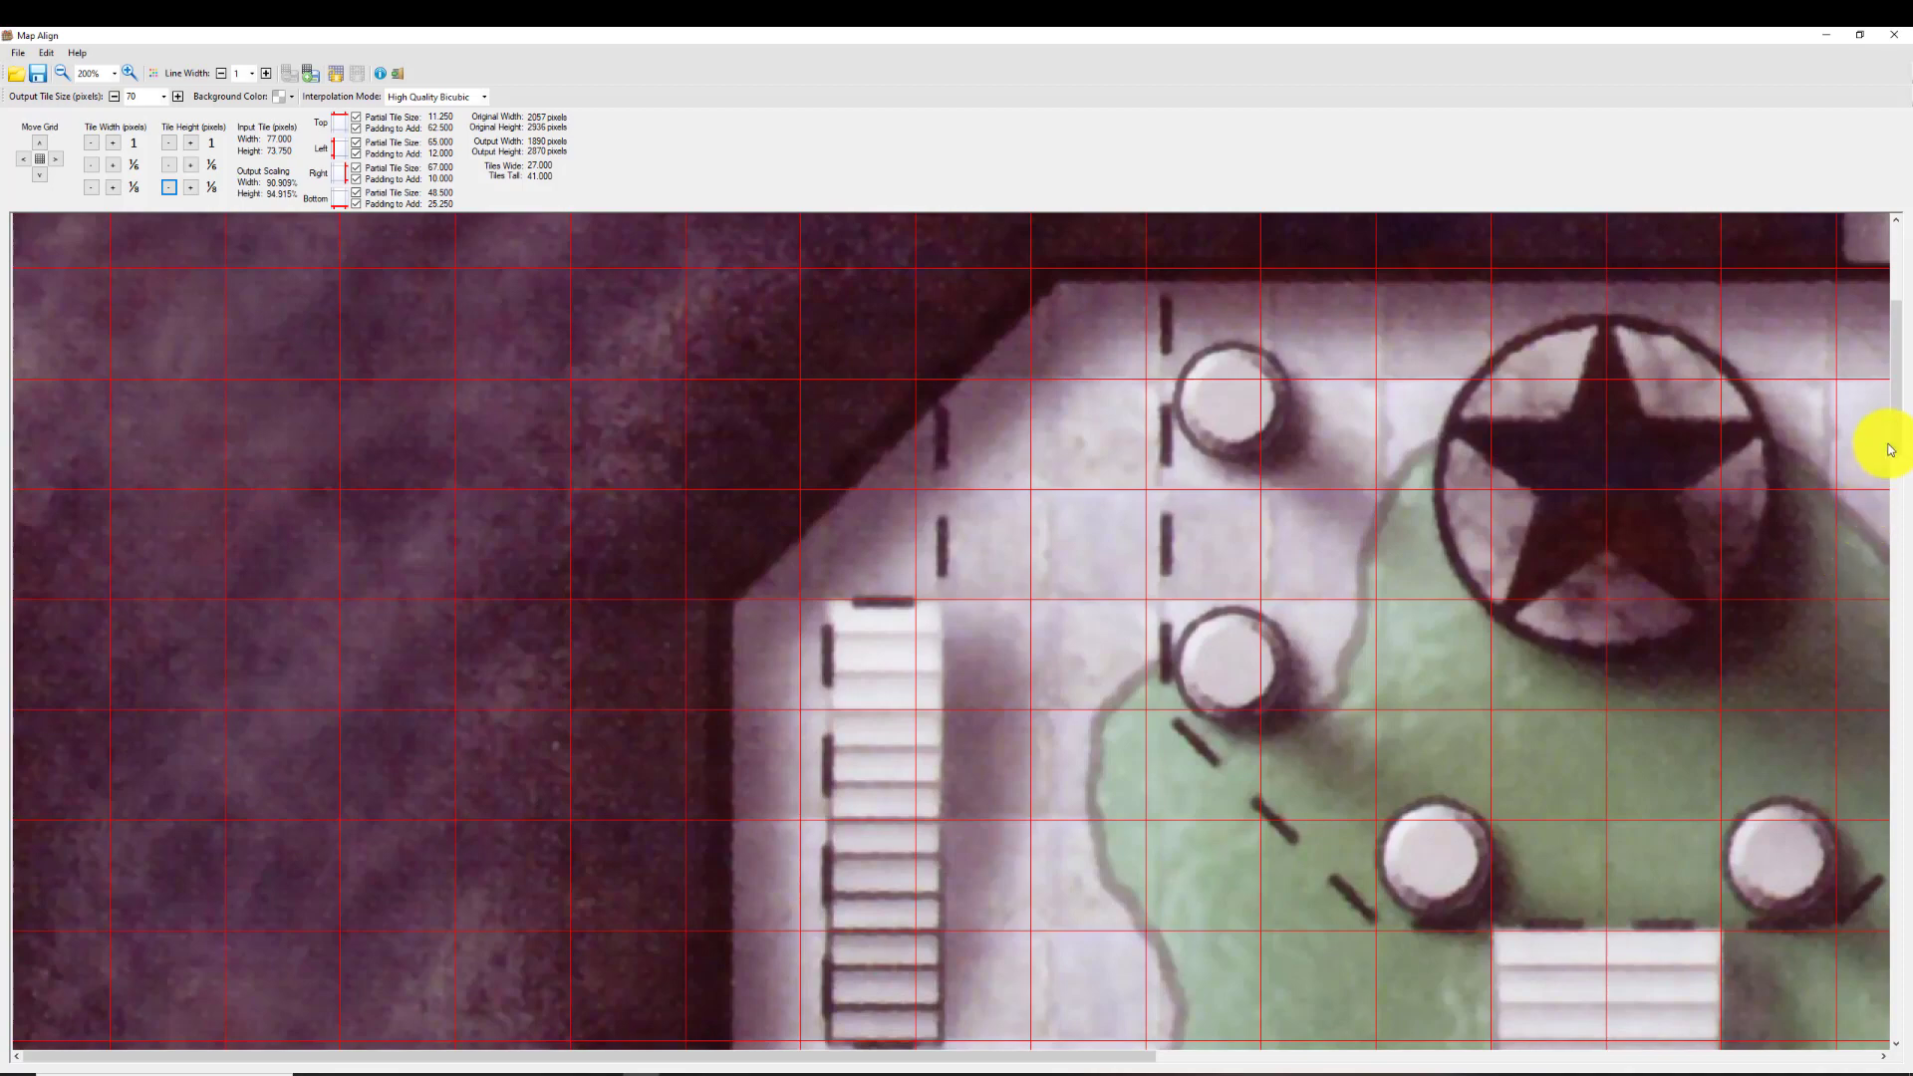
pyautogui.moveTo(1896, 428); pyautogui.dragTo(1897, 1031)
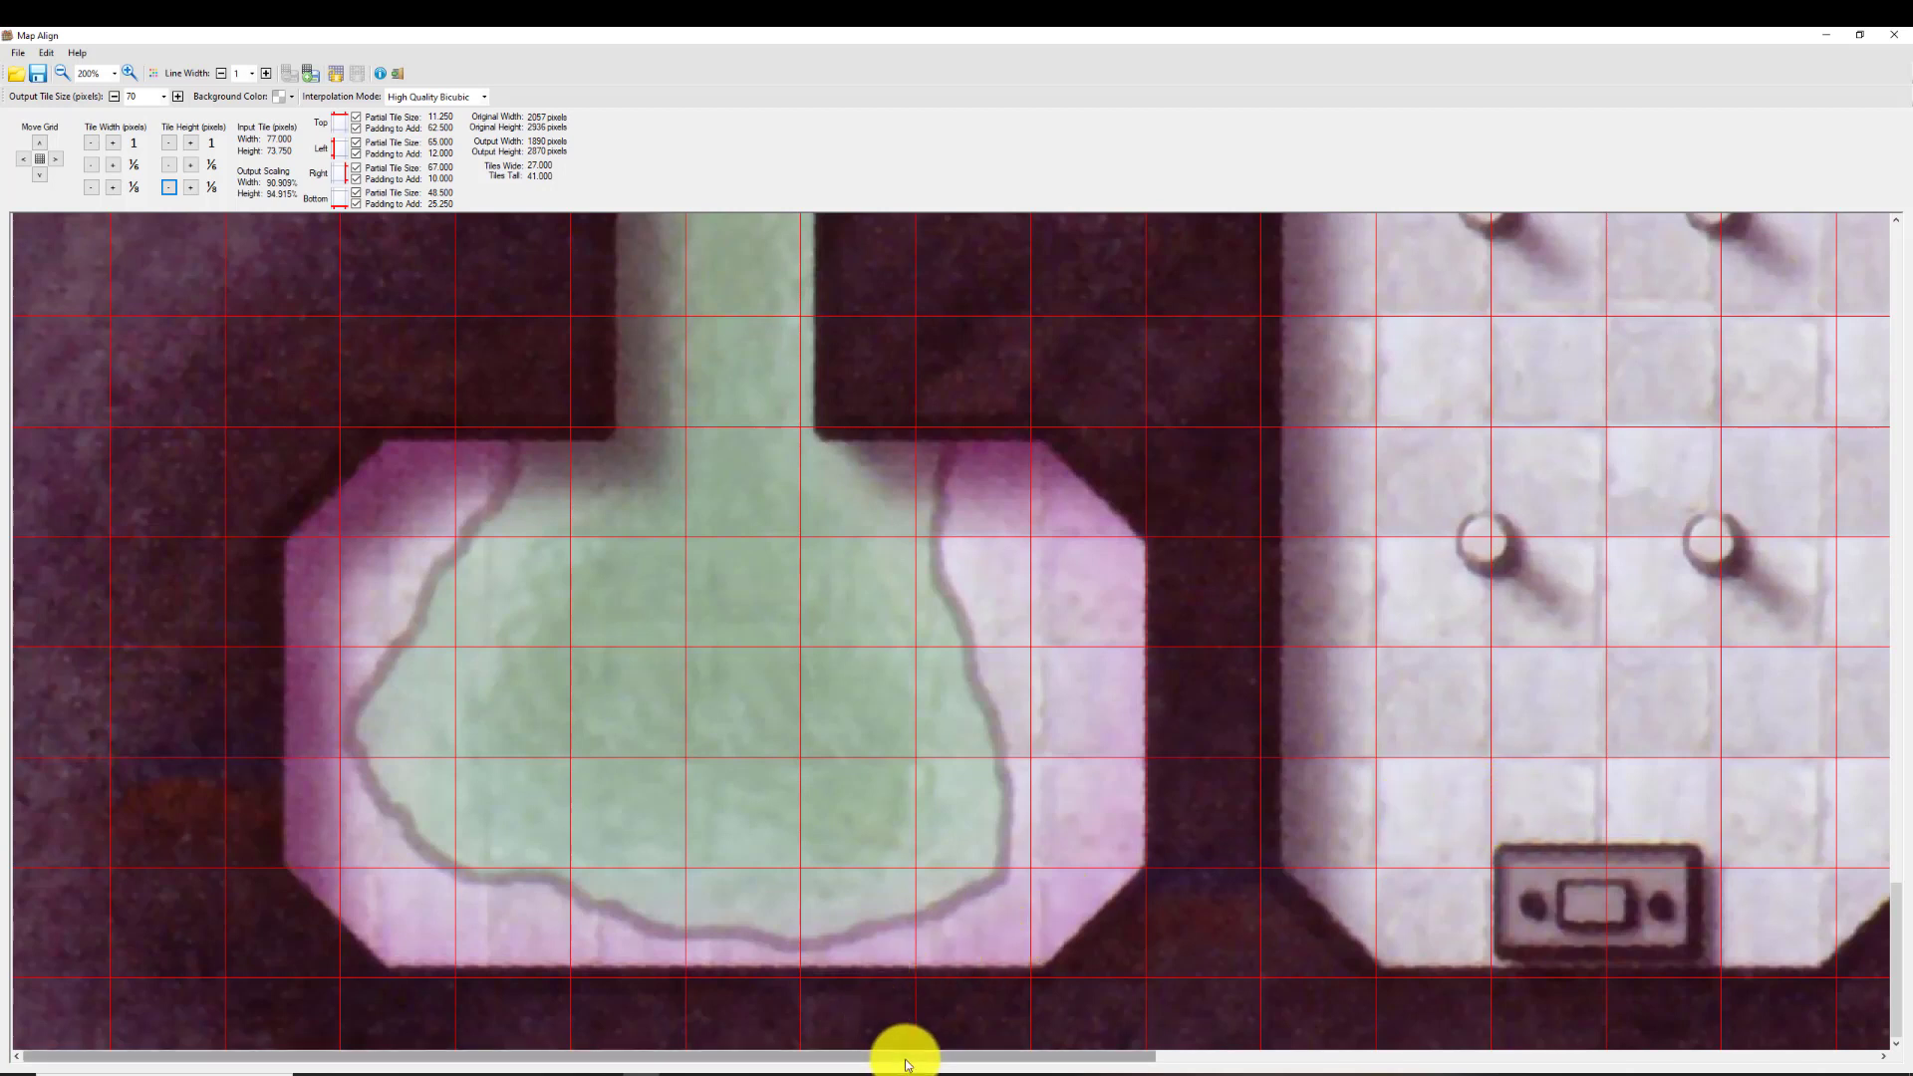
# Reduce the grid's tile width to 74 pixels in whole-pixel decrements
pyautogui.moveTo(906, 1064); pyautogui.dragTo(1293, 1038)
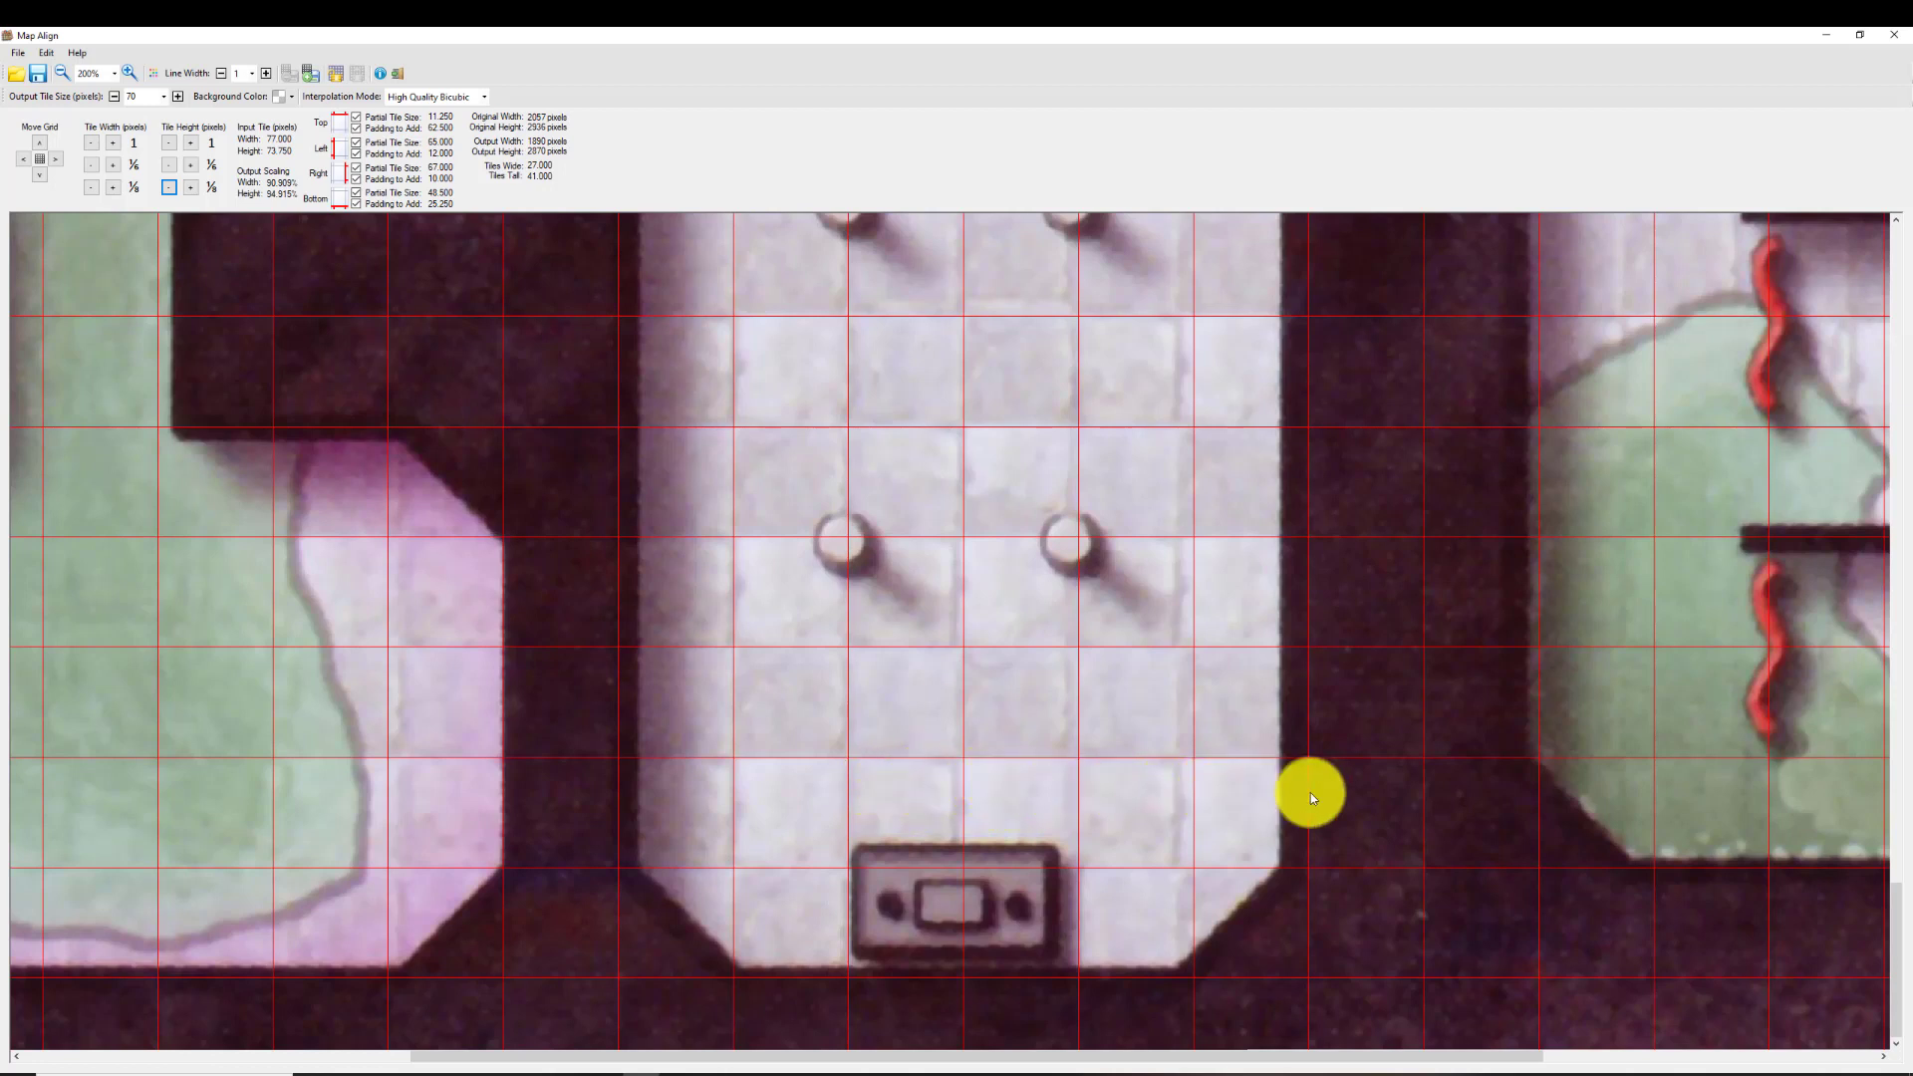
pyautogui.click(91, 144)
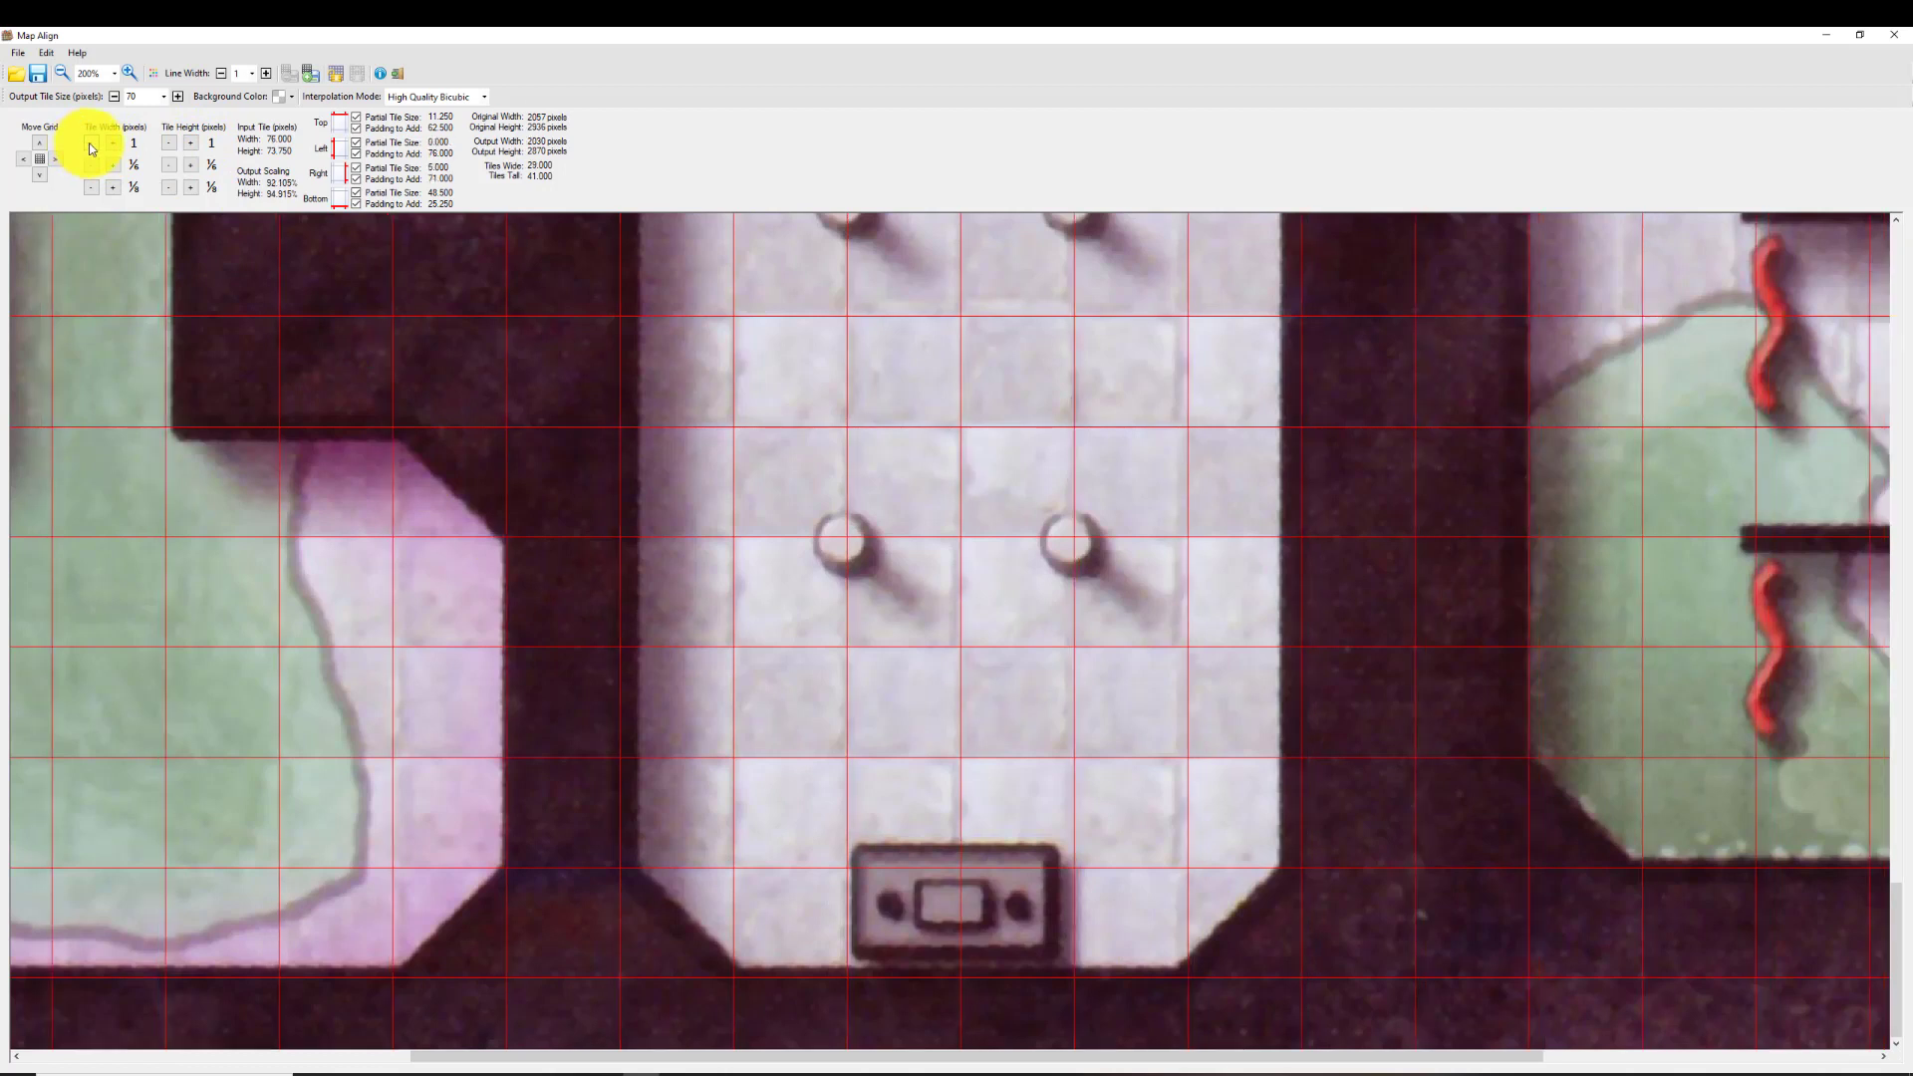
pyautogui.click(90, 144)
pyautogui.click(91, 143)
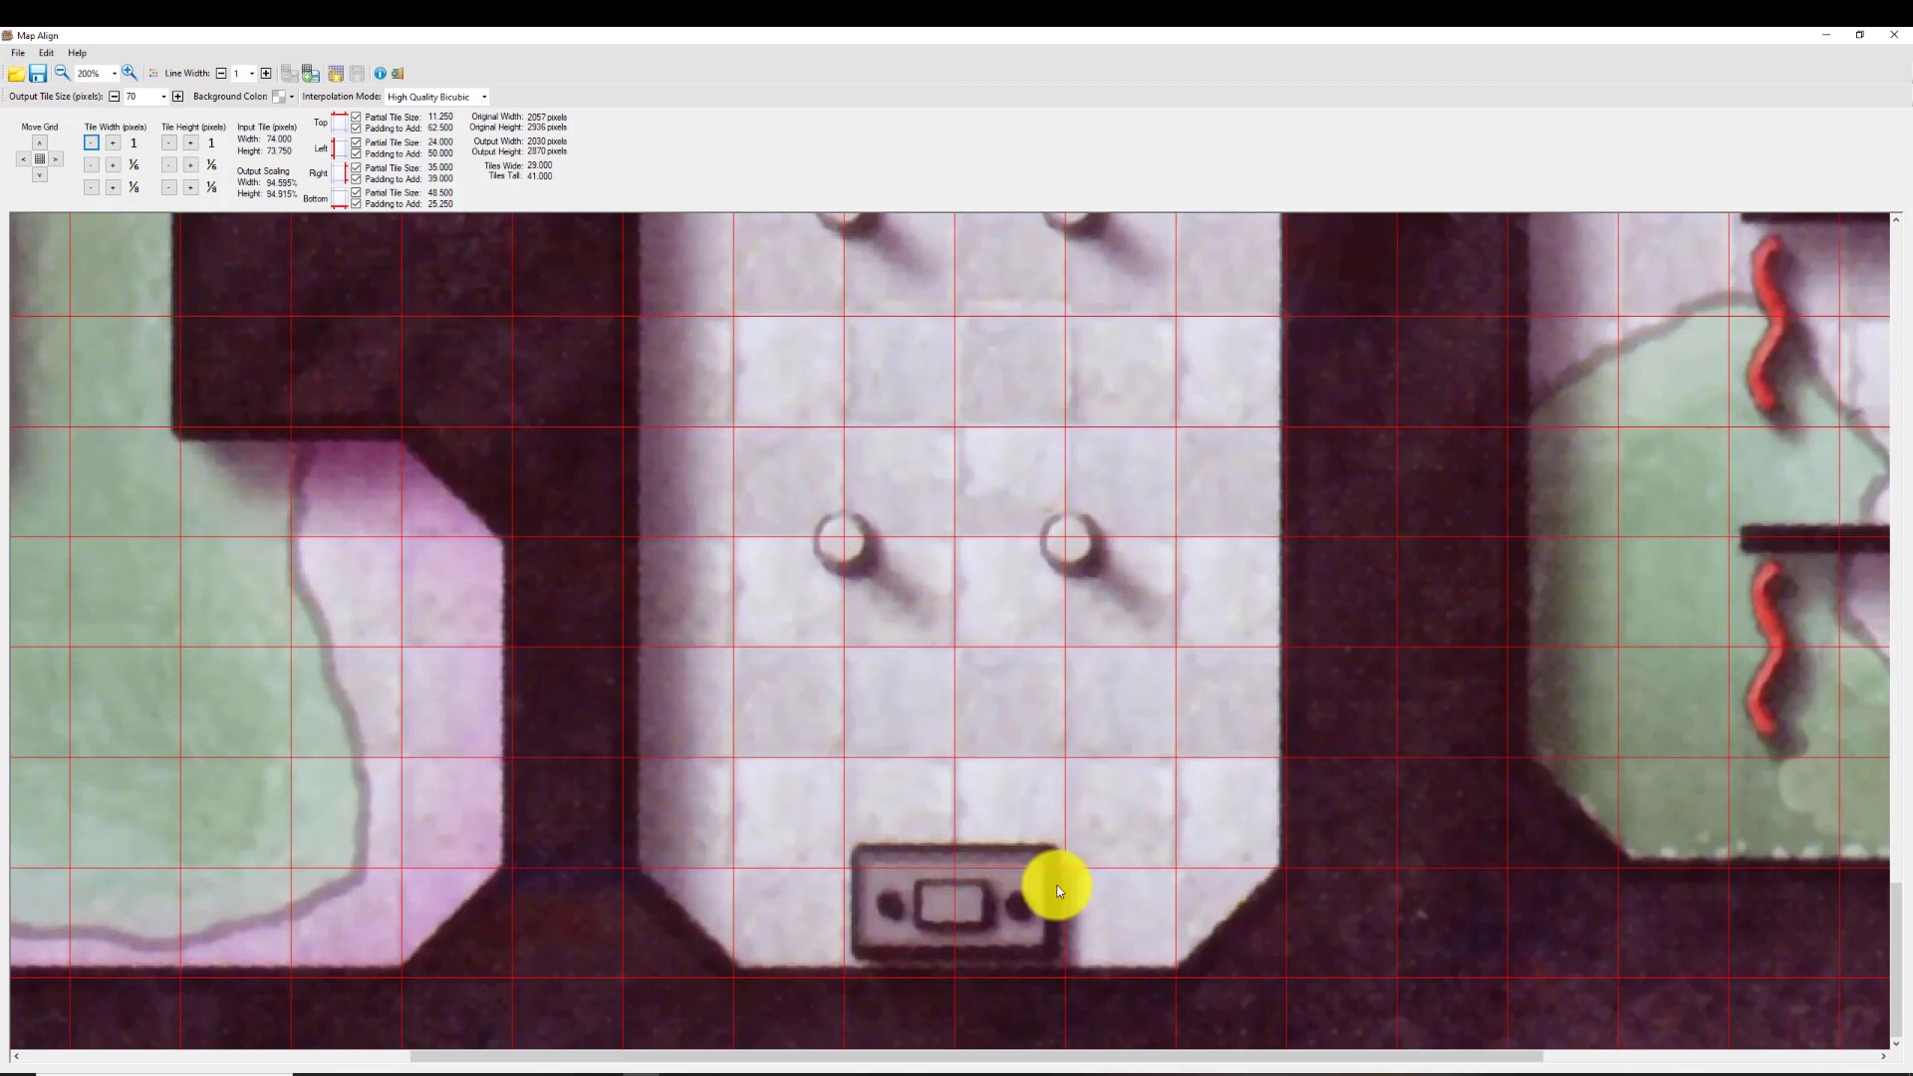
# Adjust the grid's tile width to 74.667 pixels by adding one pixel and removing two 1/6-pixel increments
pyautogui.moveTo(1010, 1056); pyautogui.dragTo(1269, 1066)
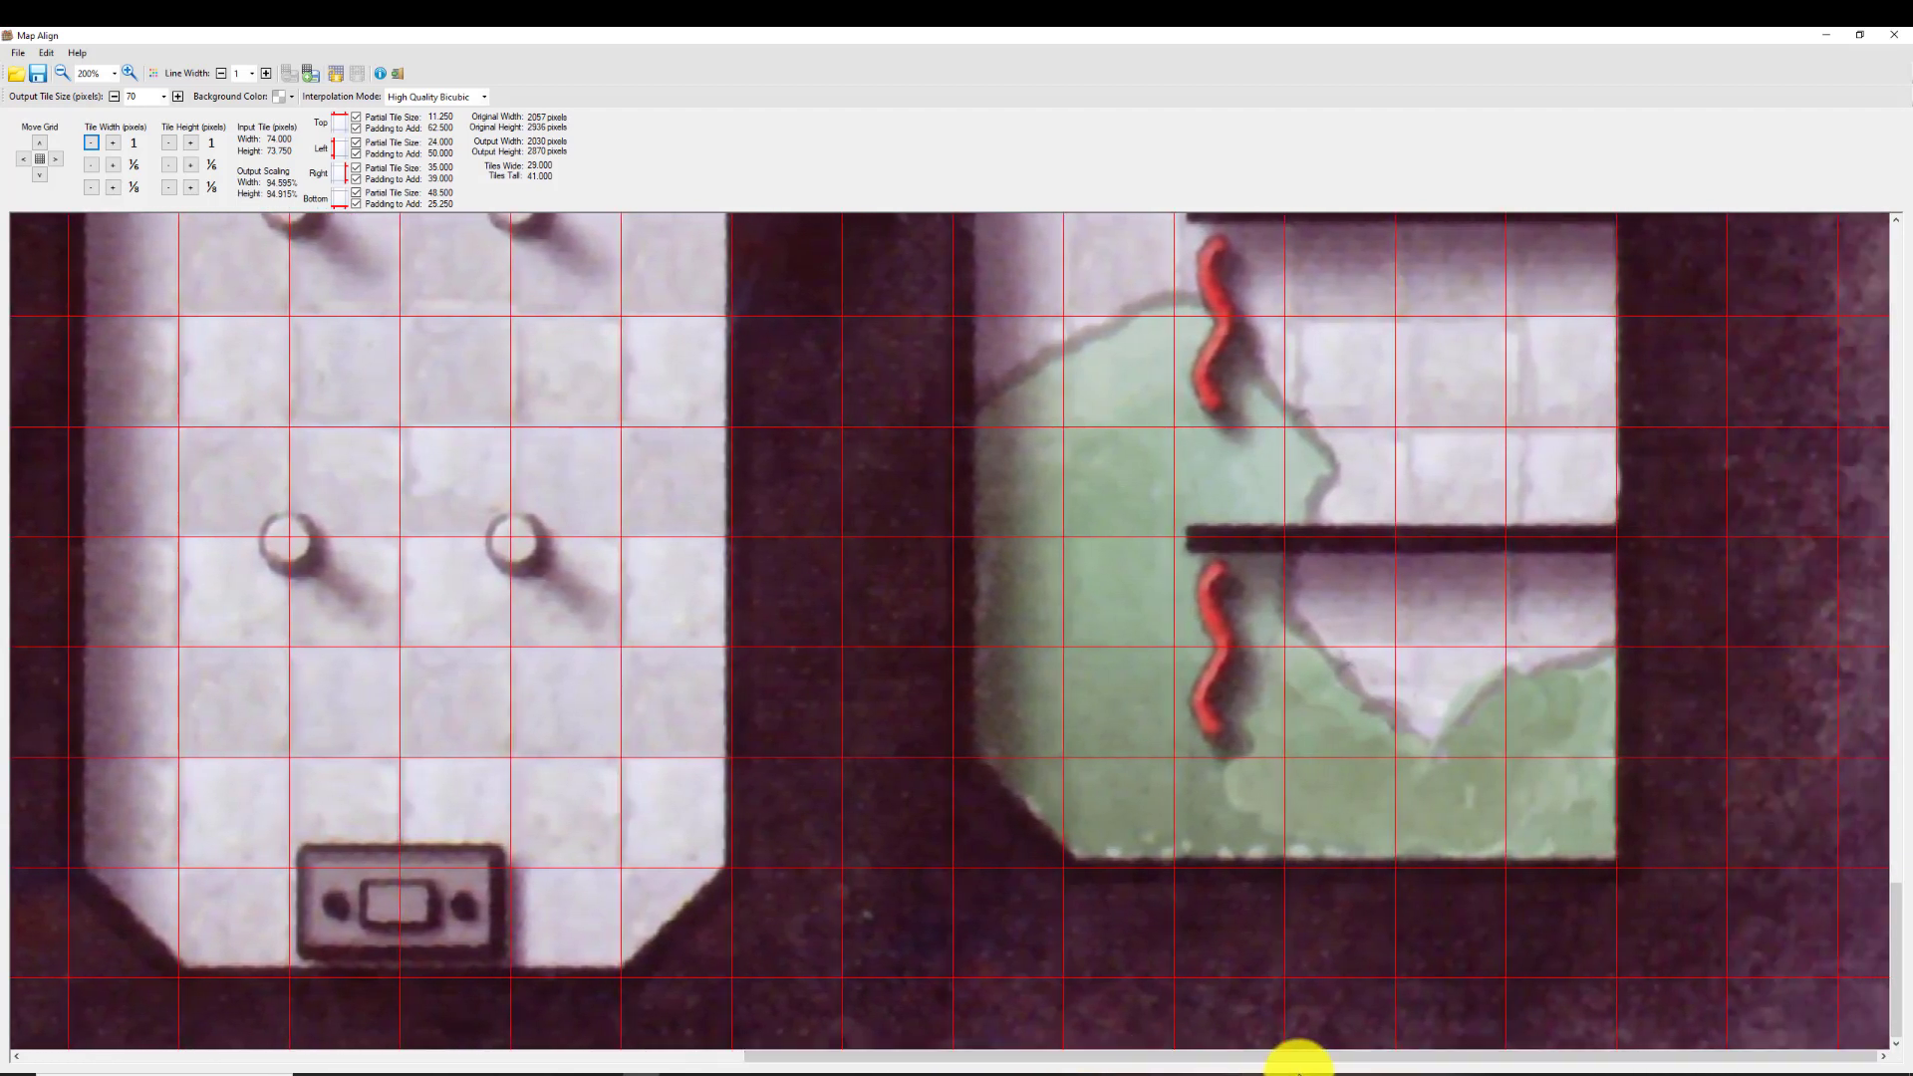
pyautogui.moveTo(1898, 909); pyautogui.dragTo(1888, 840)
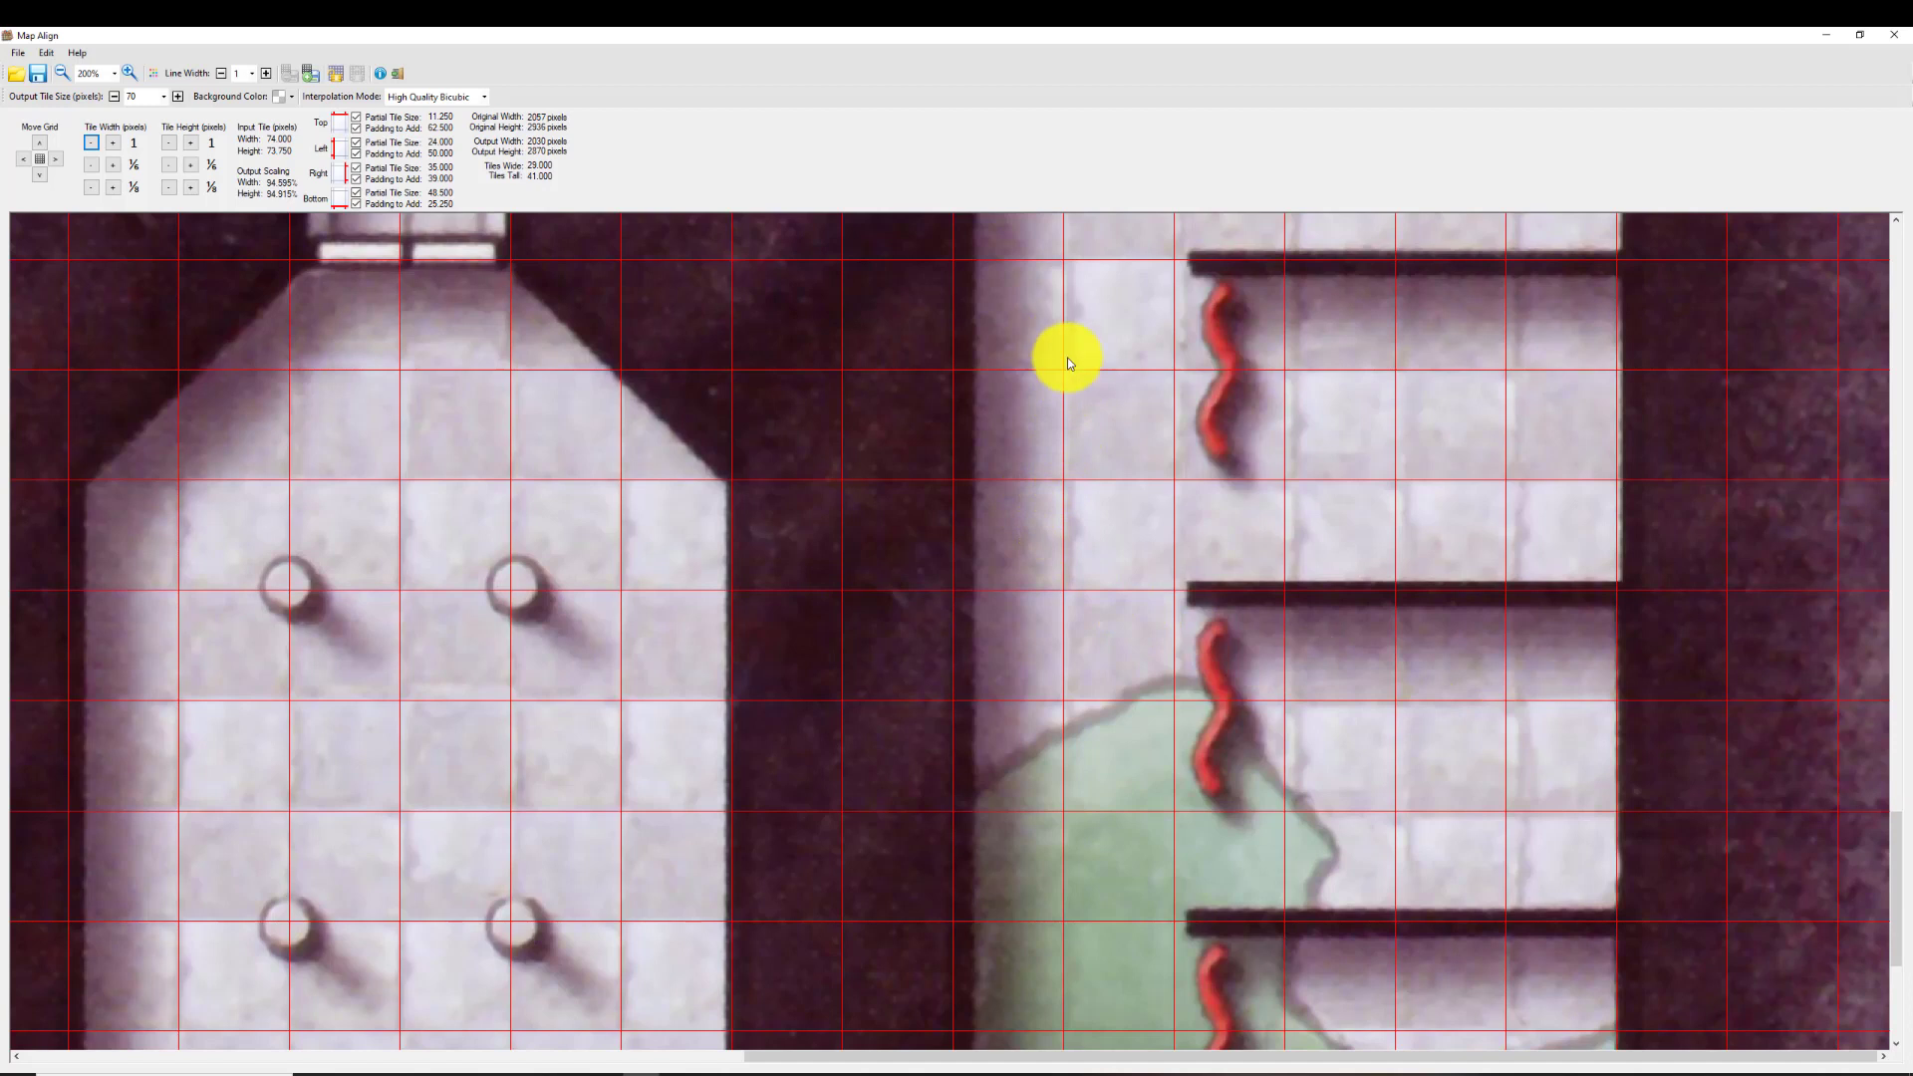
pyautogui.click(114, 142)
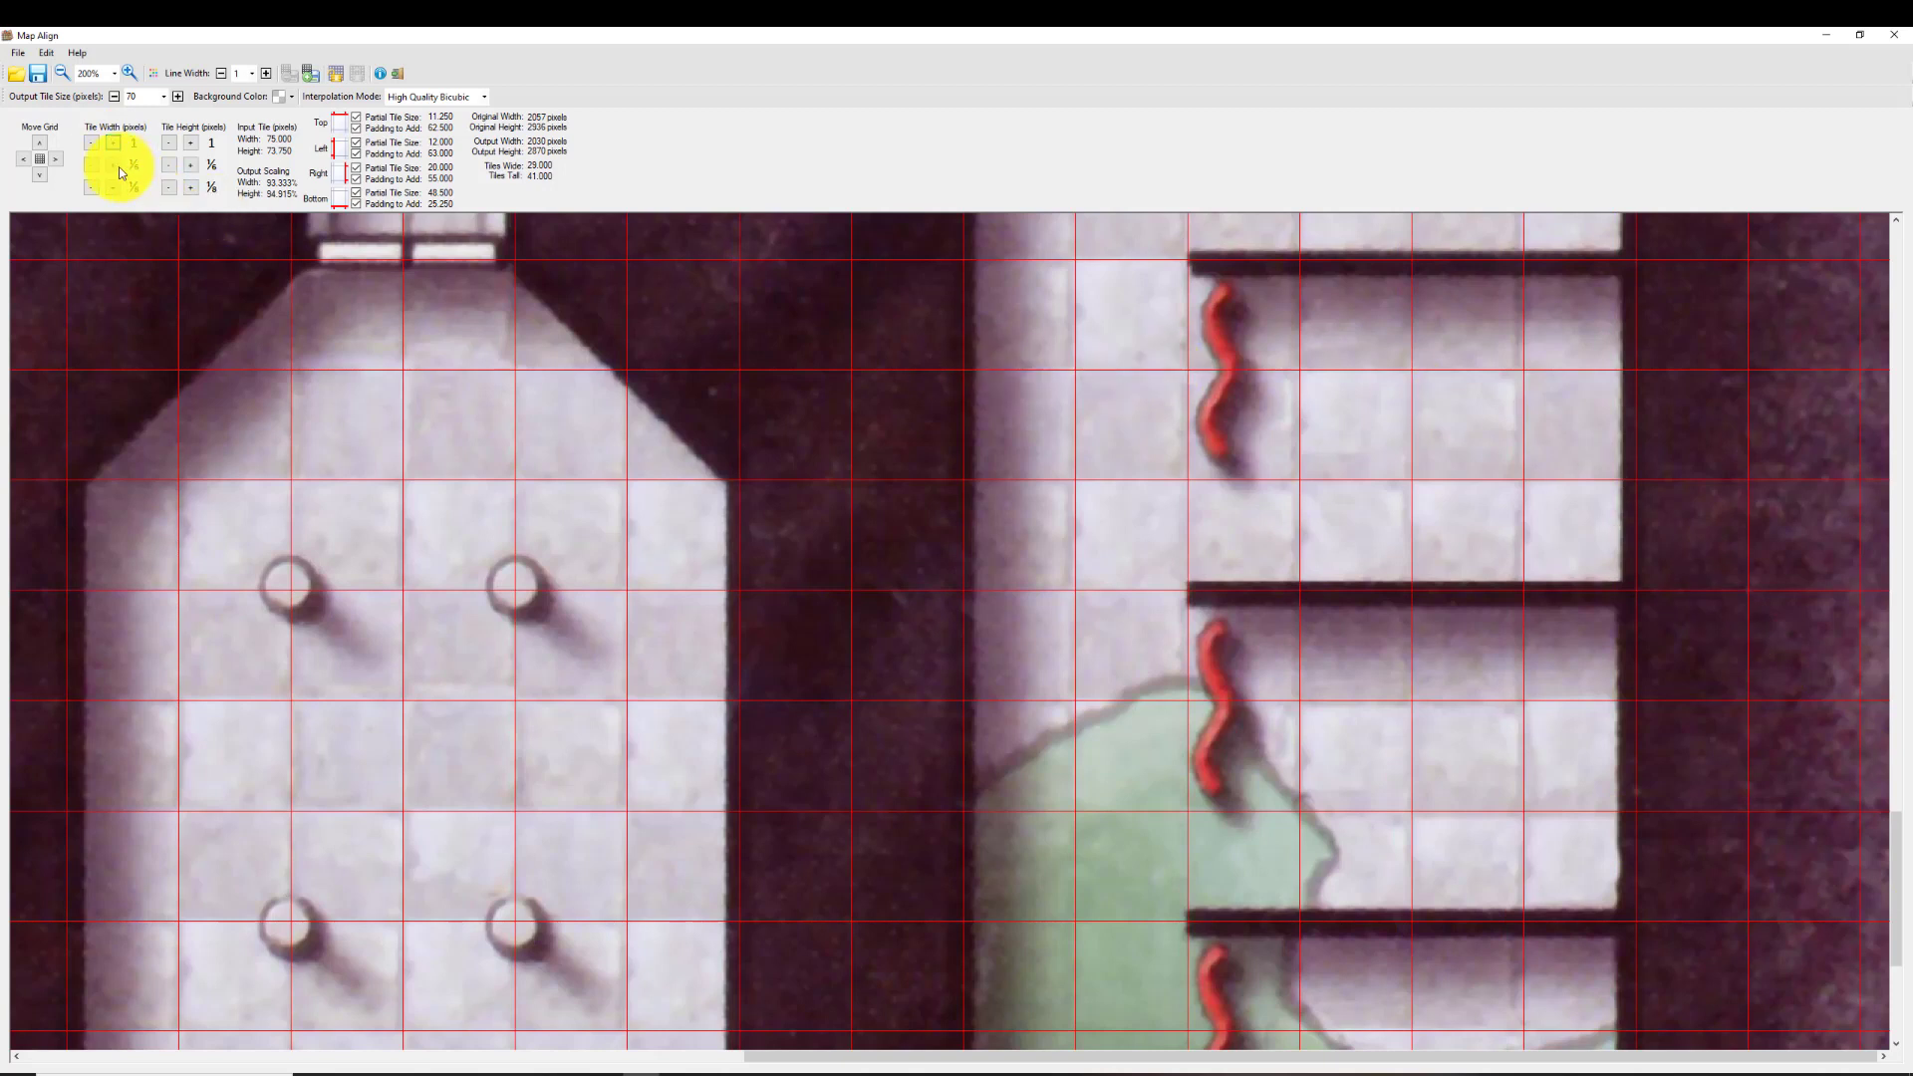
pyautogui.click(92, 167)
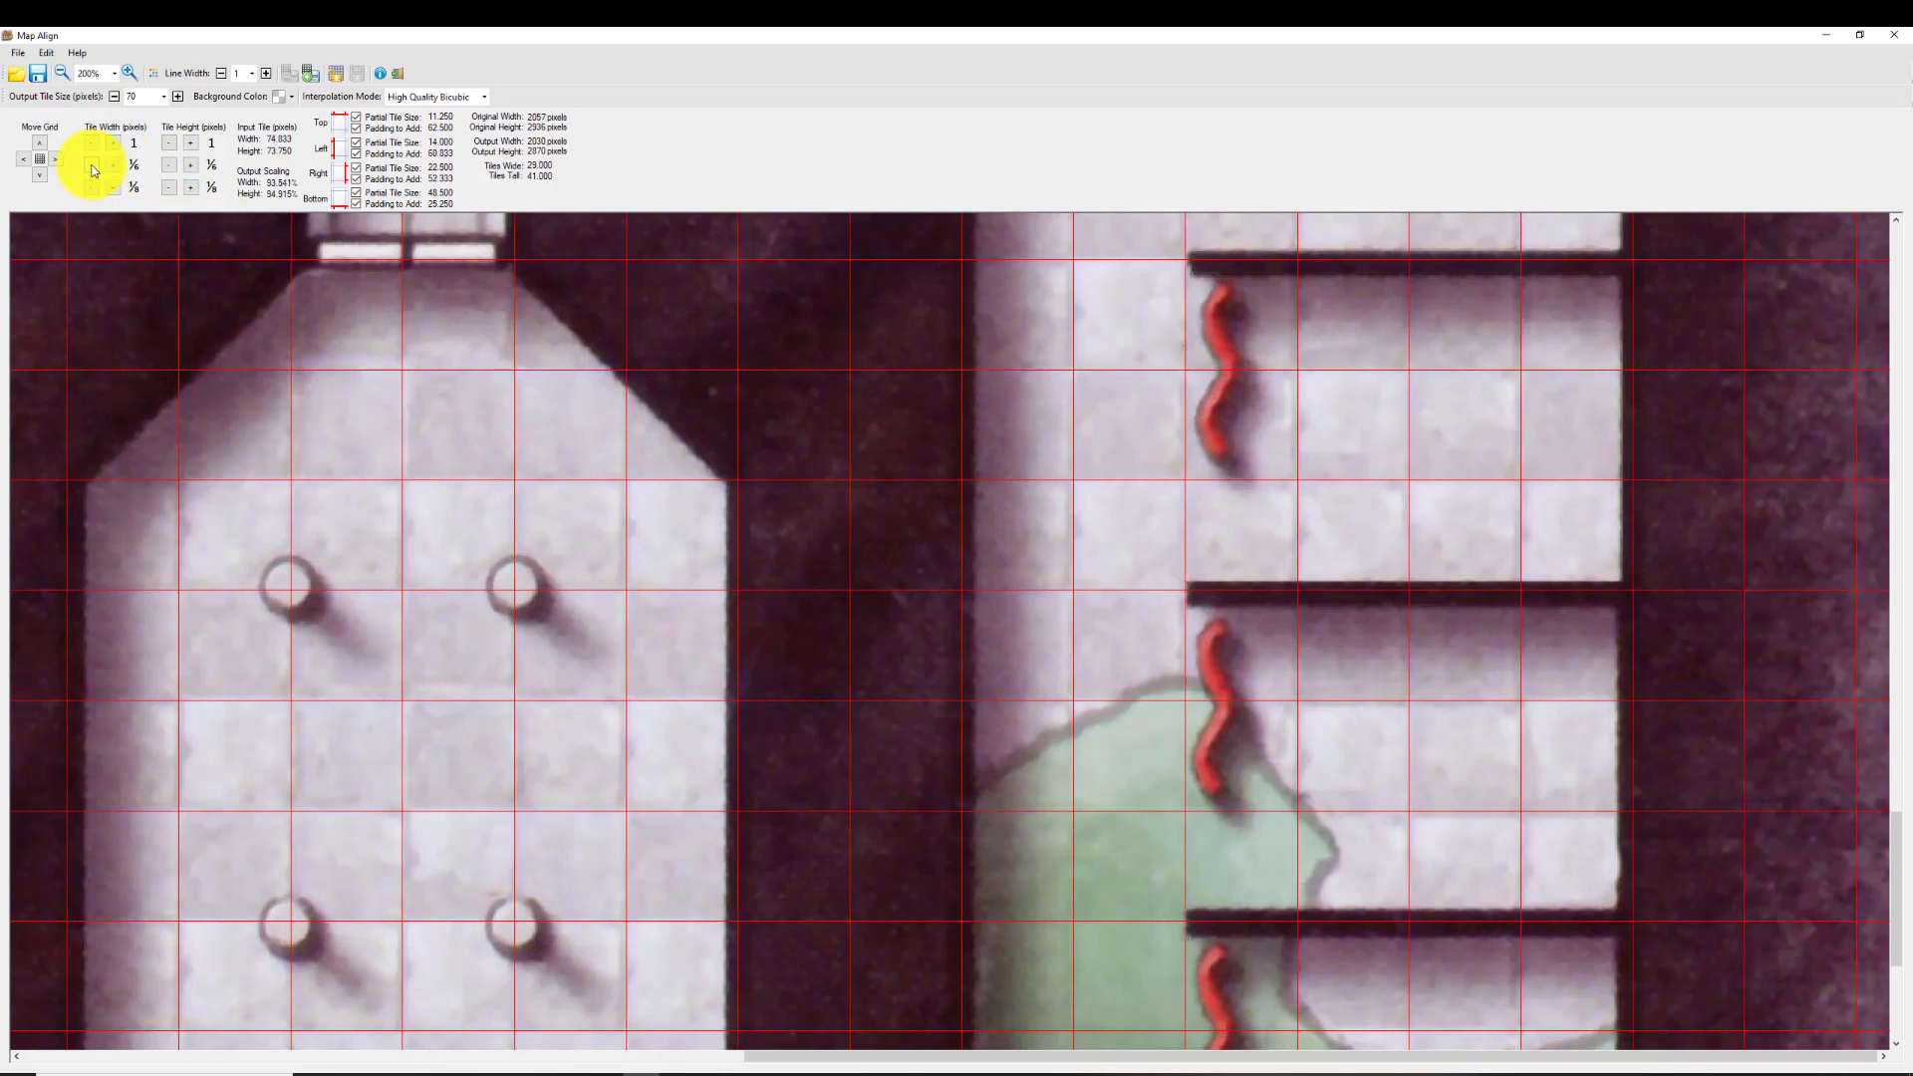
pyautogui.click(91, 167)
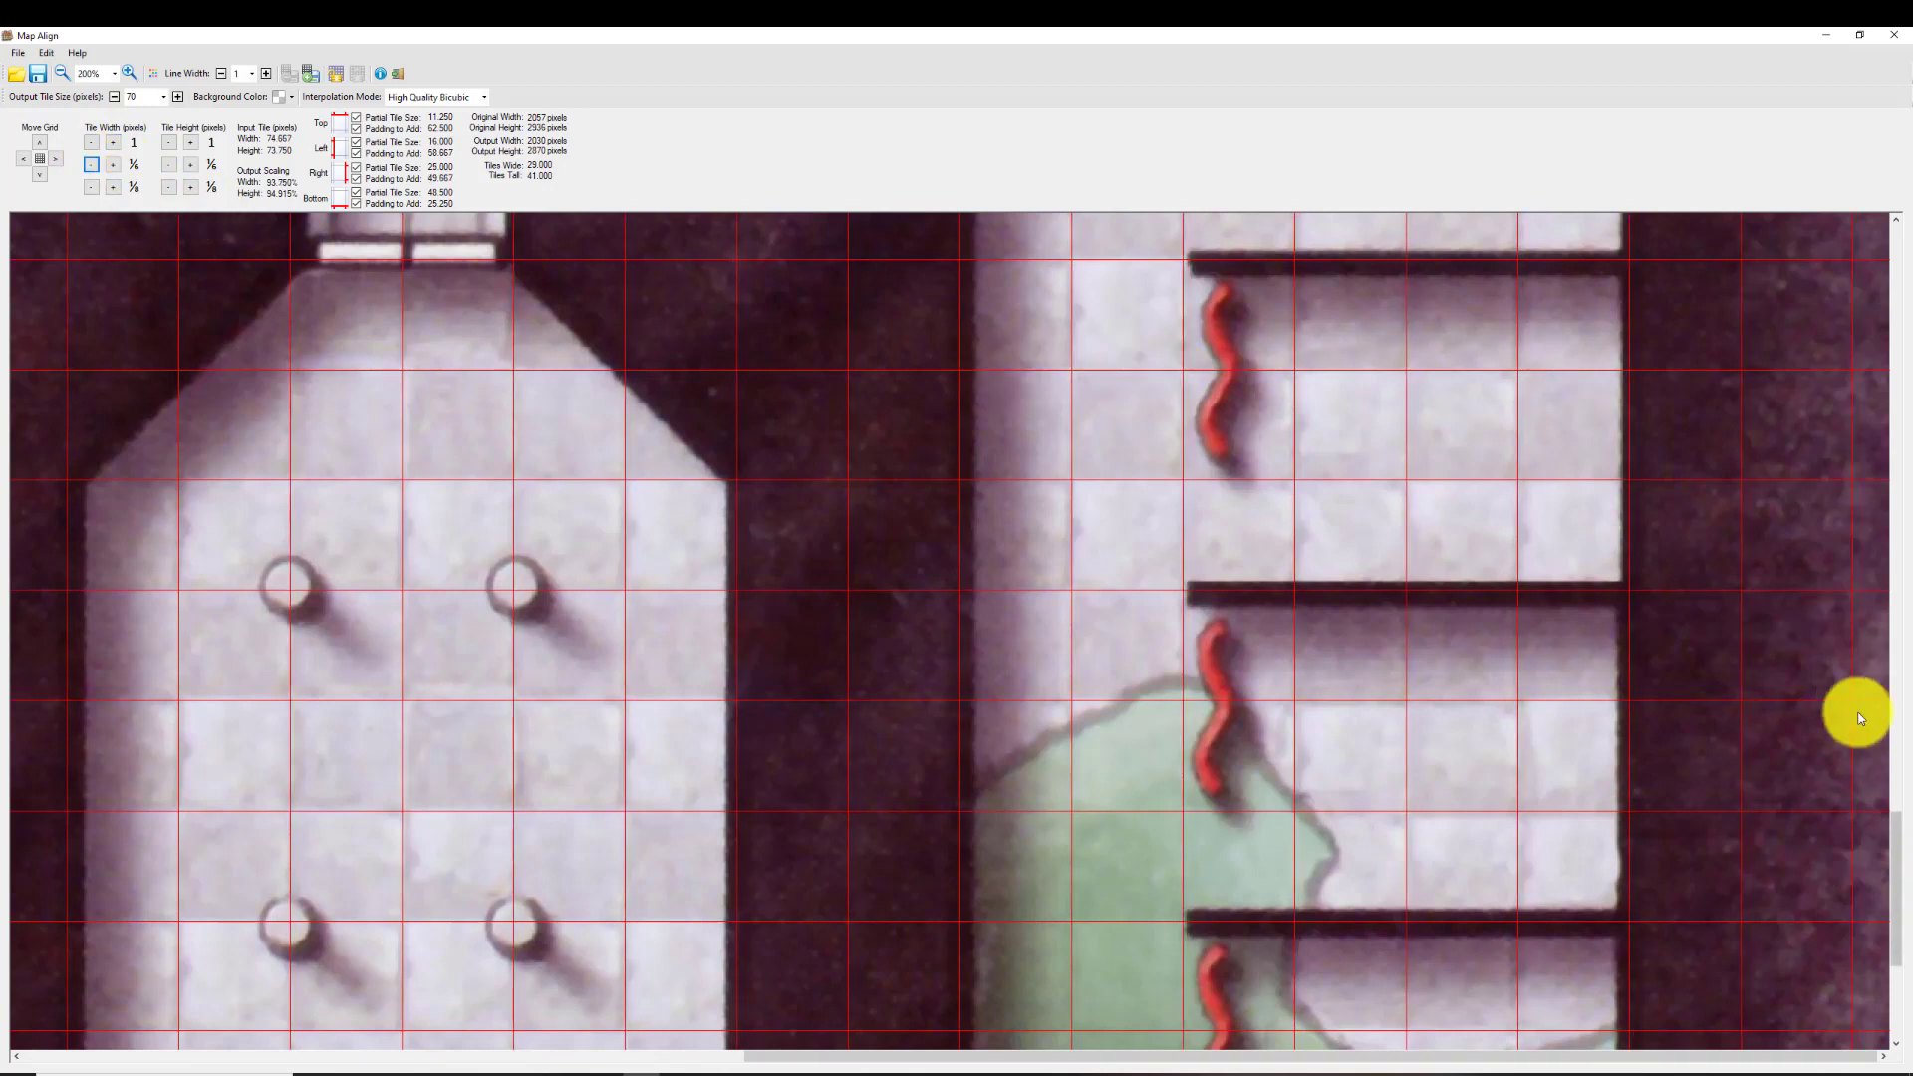
# Check the grid near the map's upper-right corridor and increase the tile width by 1/6 pixel to 74.833 pixels
pyautogui.scroll(-1, 1892, 827)
pyautogui.moveTo(1896, 850); pyautogui.dragTo(1896, 270)
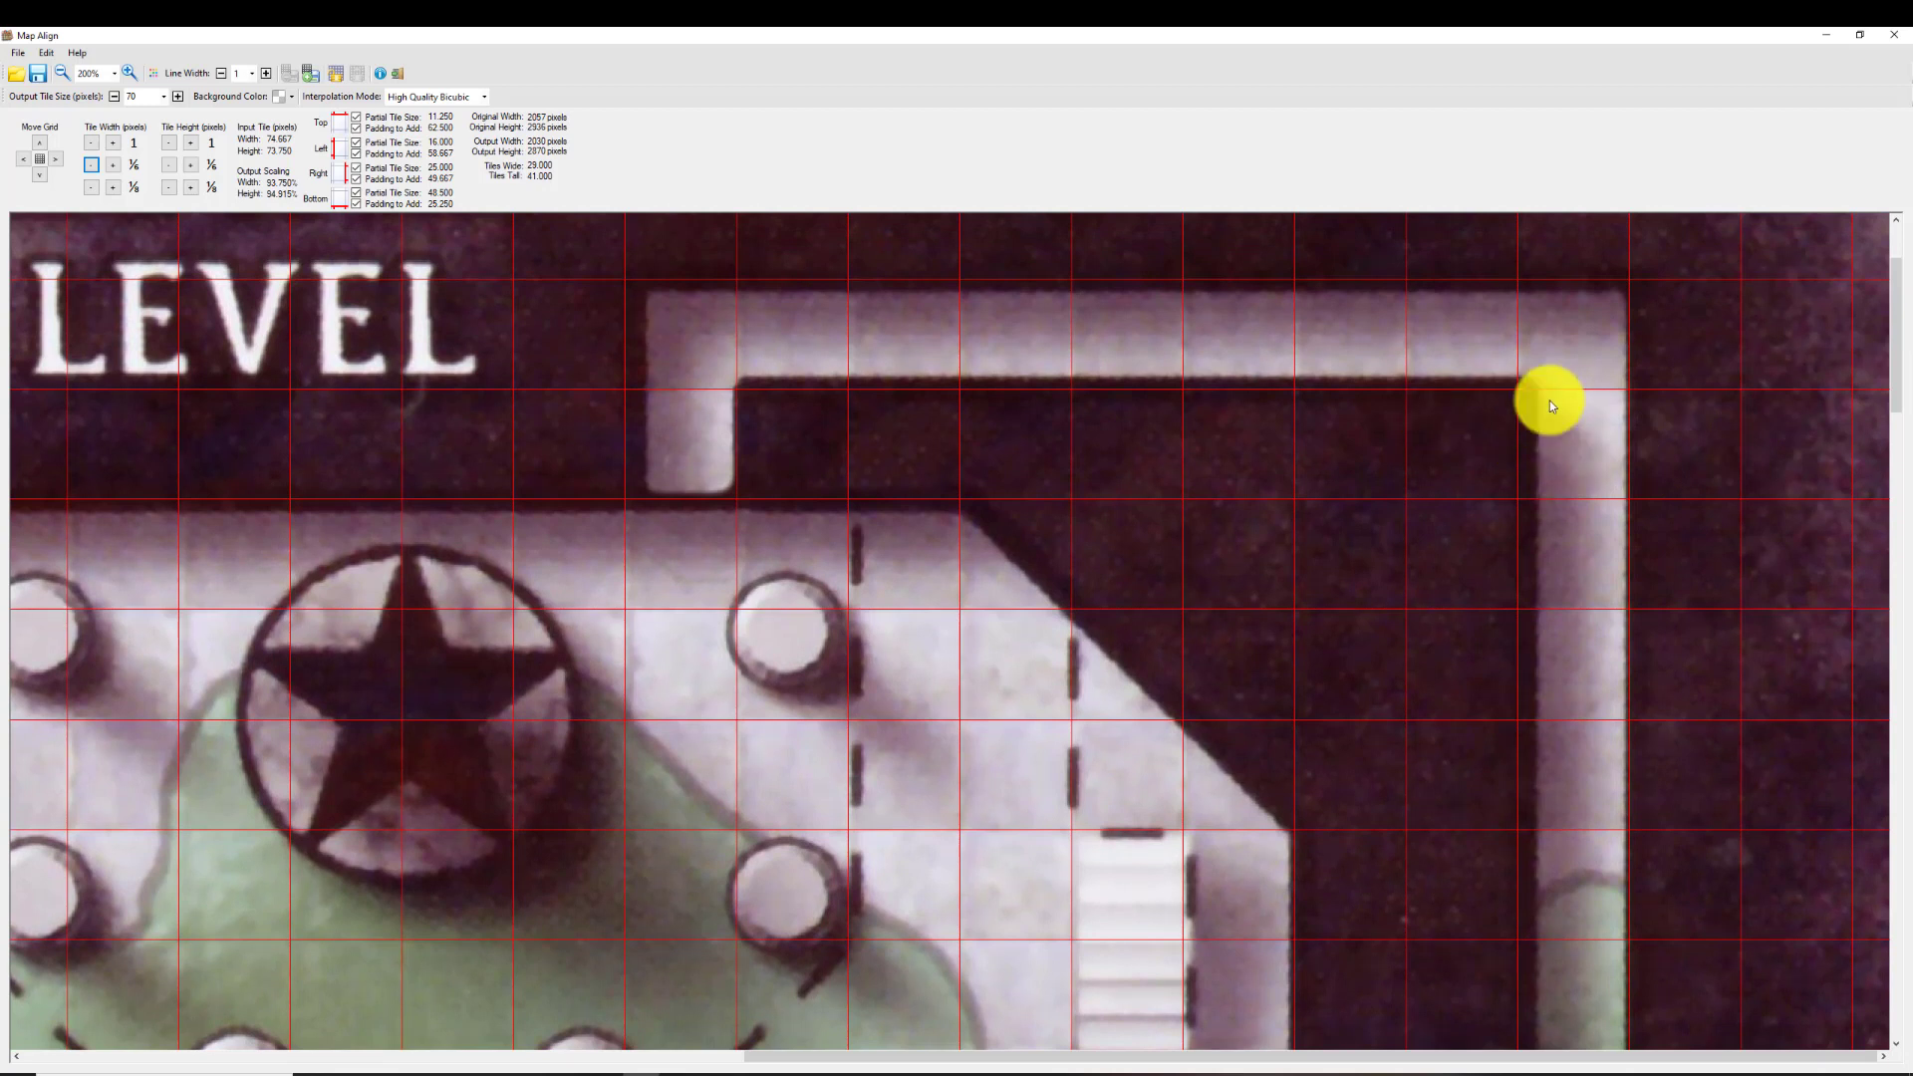
pyautogui.click(117, 166)
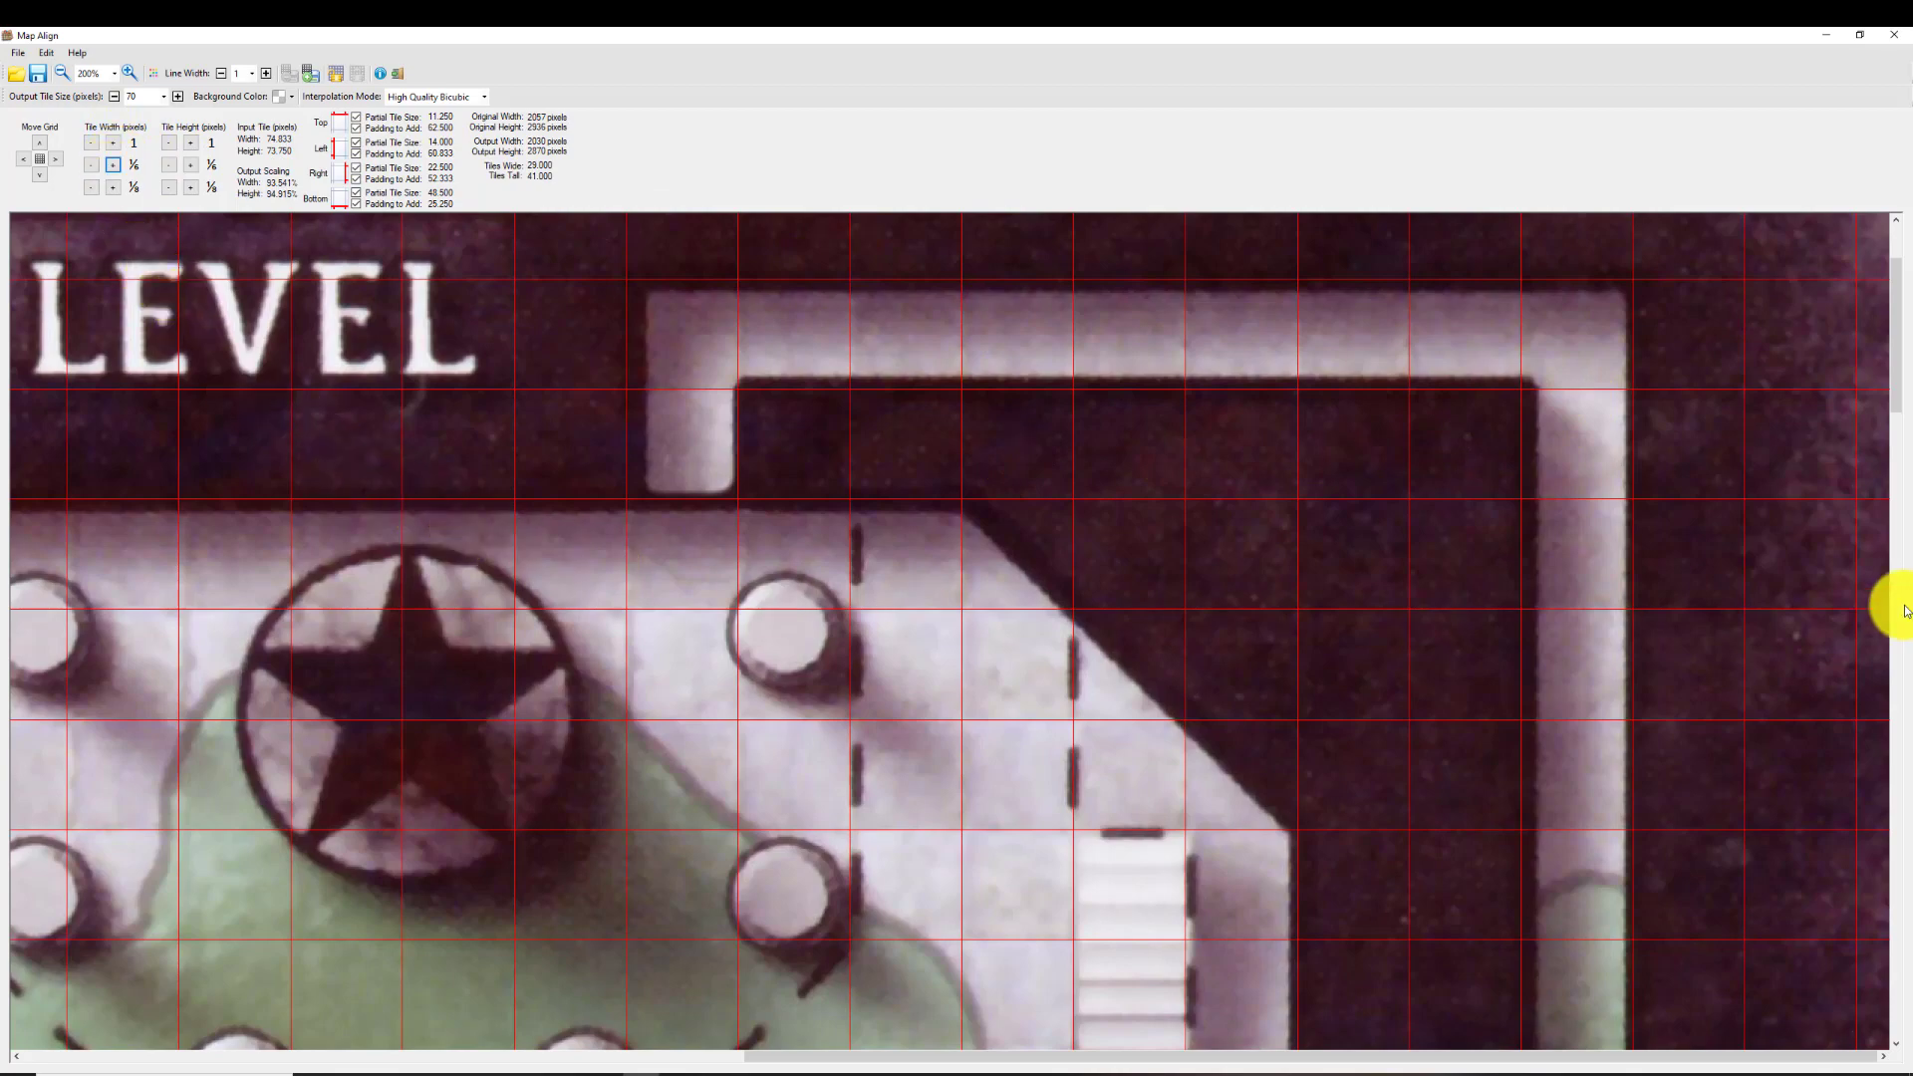
# Save the aligned map as the JPEG image bhal-hamatugn-lower_70px_29W_41H.jpg
pyautogui.moveTo(1897, 379); pyautogui.dragTo(1900, 336)
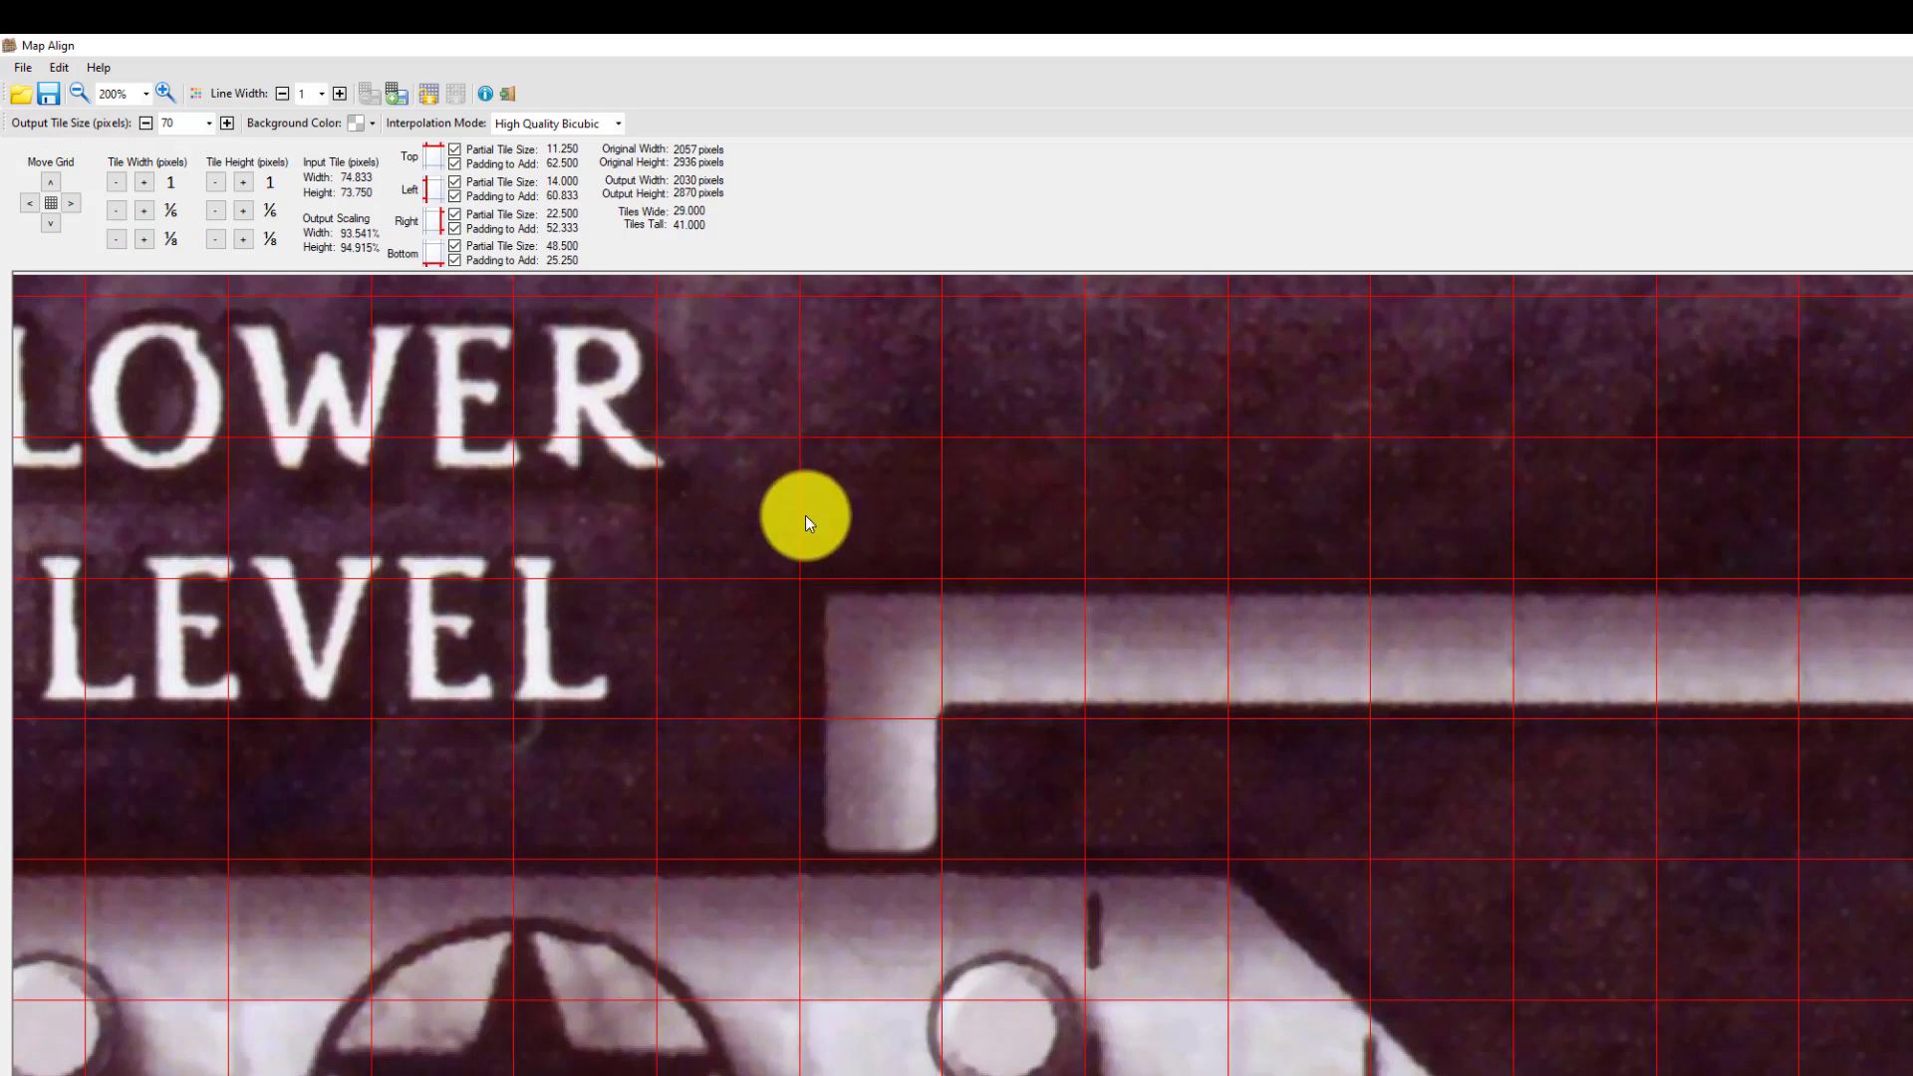
pyautogui.click(50, 96)
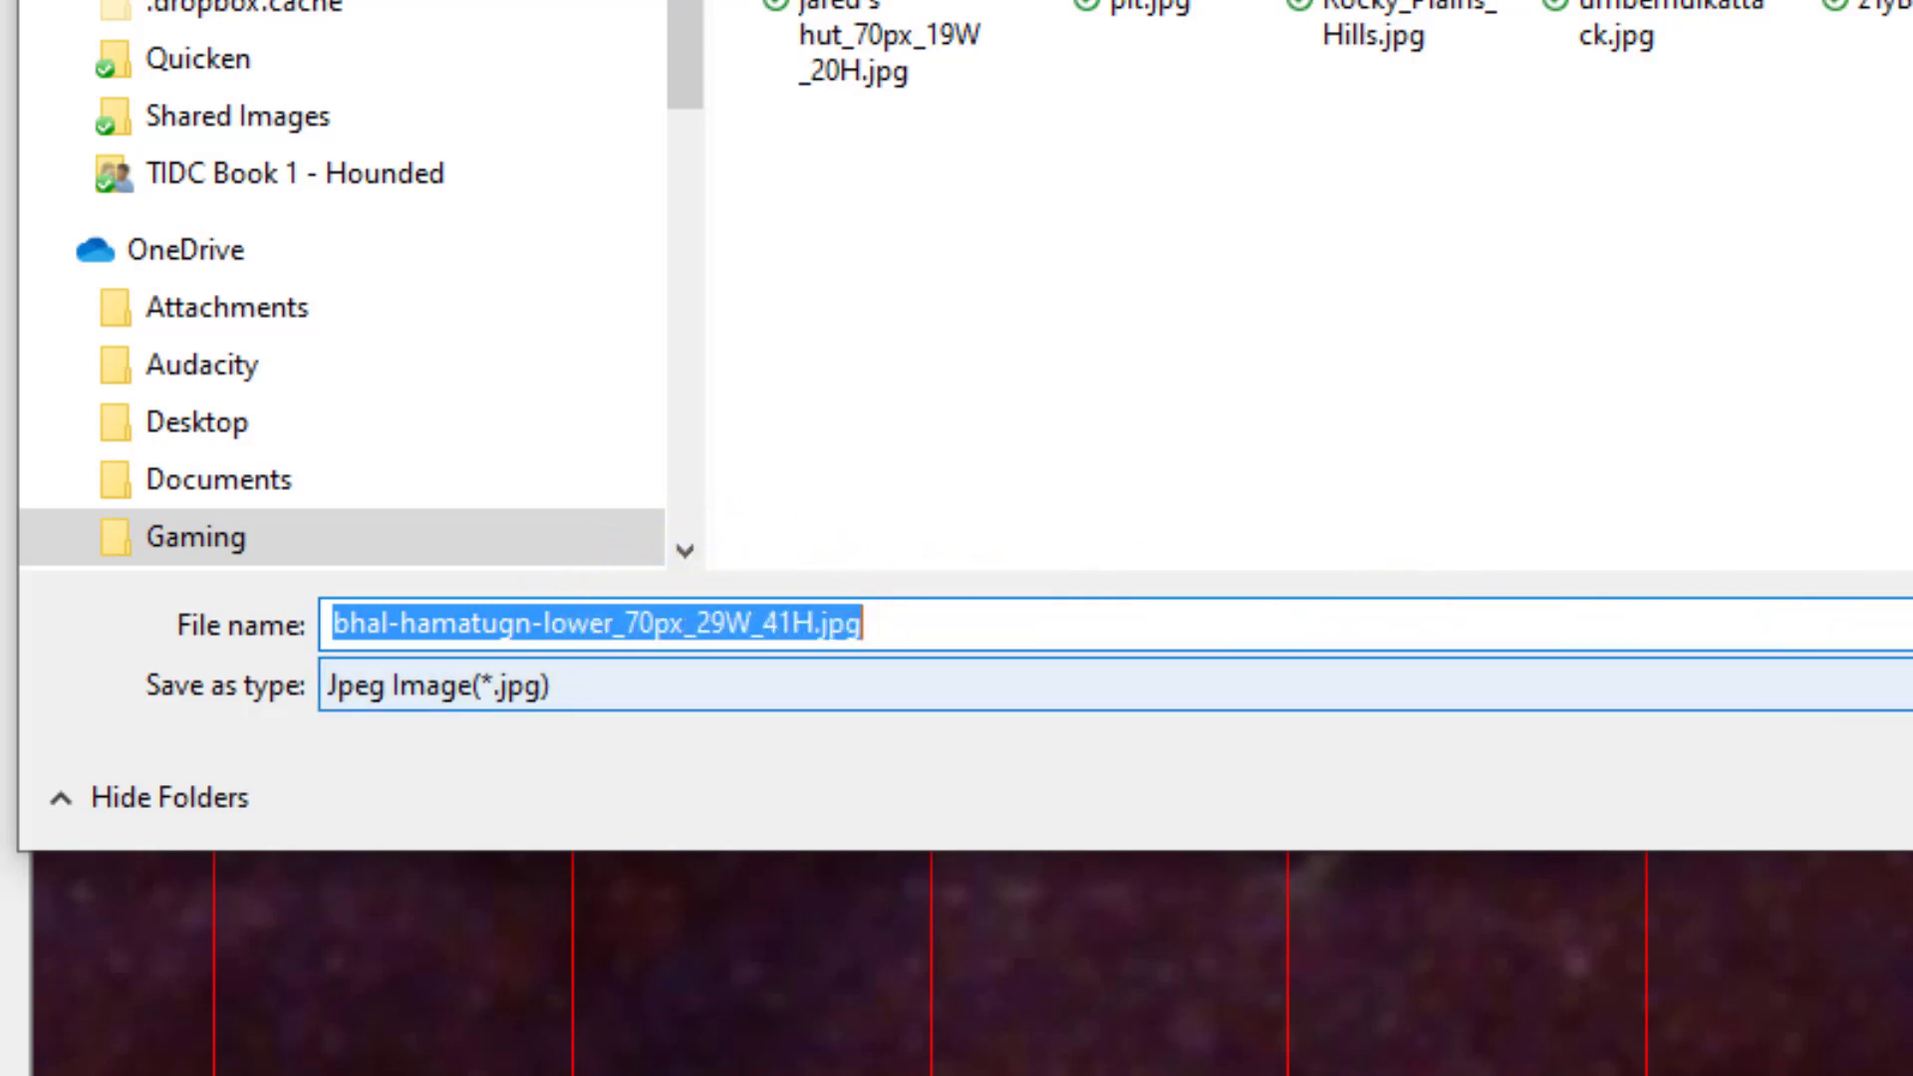
pyautogui.press('Return')
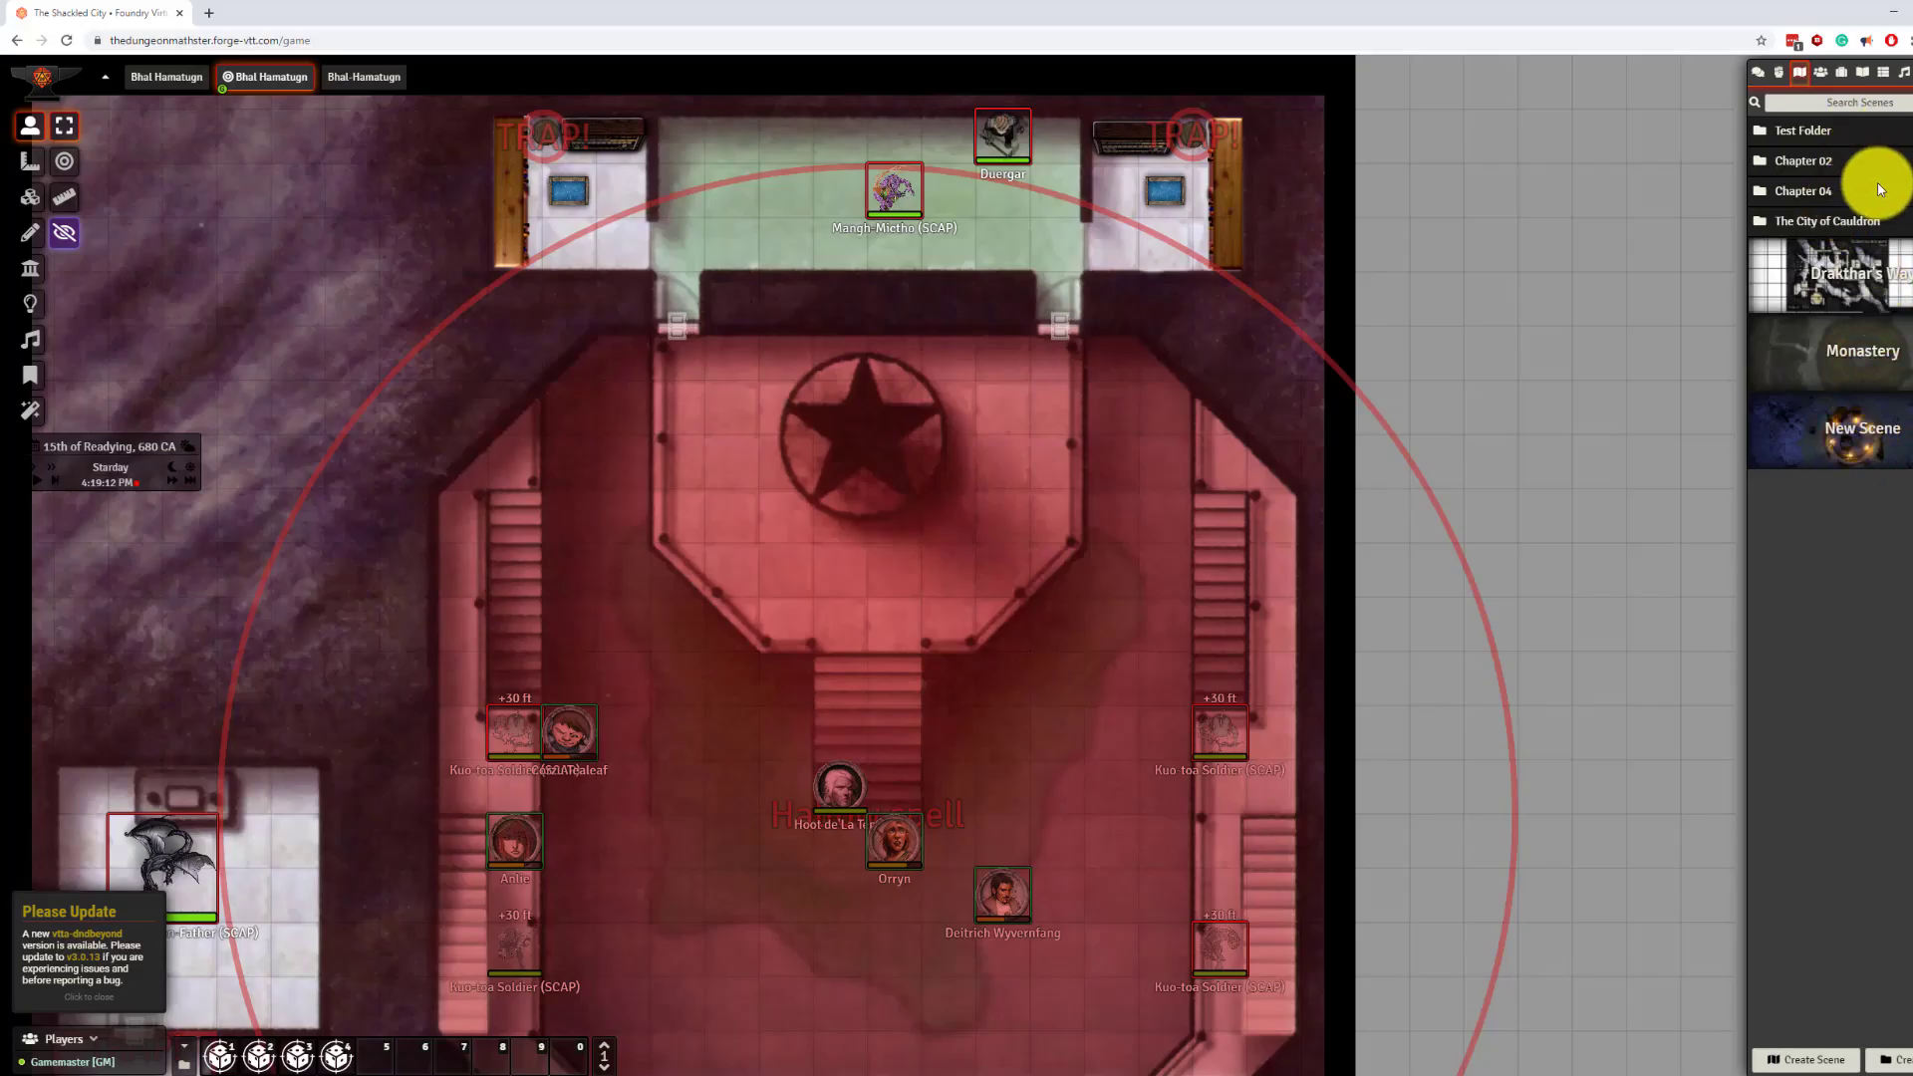
# In Foundry, create a scene named Test with bhal-hamatugn-lower_70px_29W_41Hnew.jpg from Maps/Test Maps as its background image
pyautogui.click(1808, 1060)
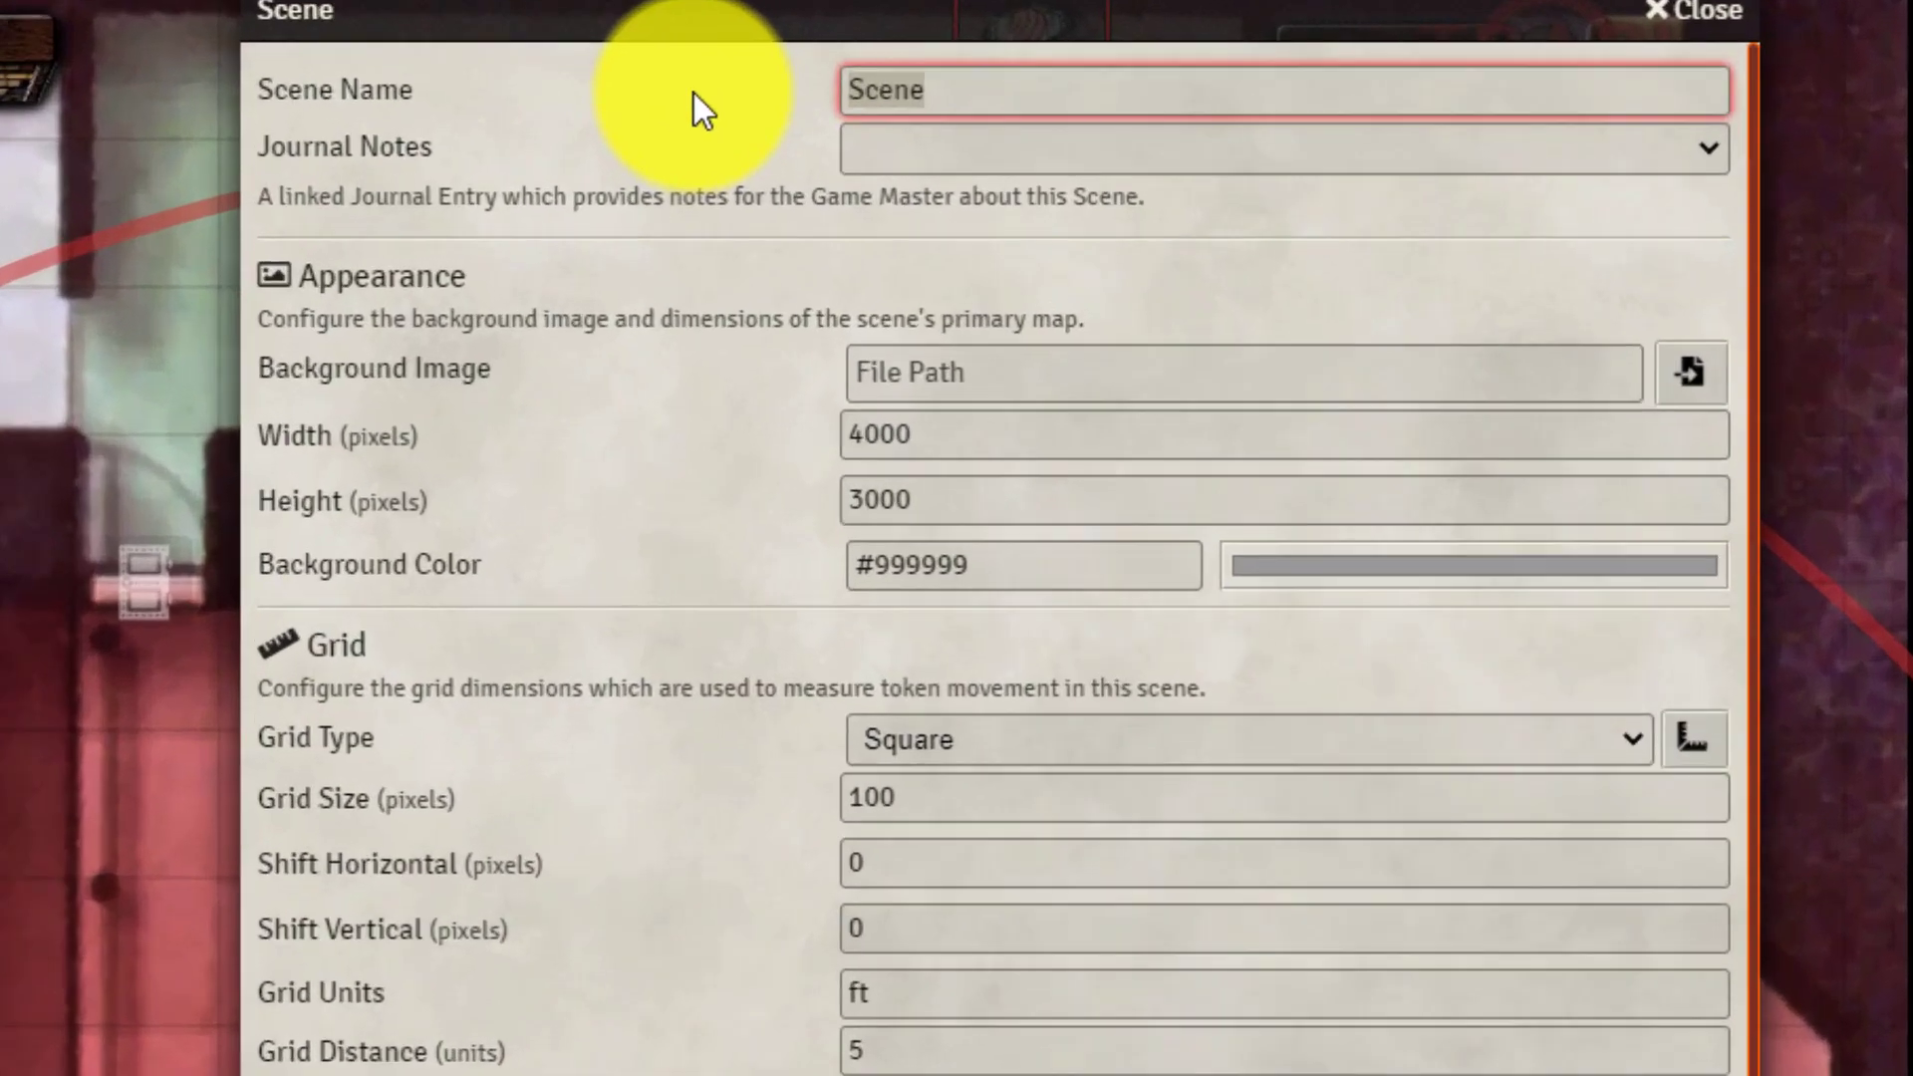
pyautogui.write('Test')
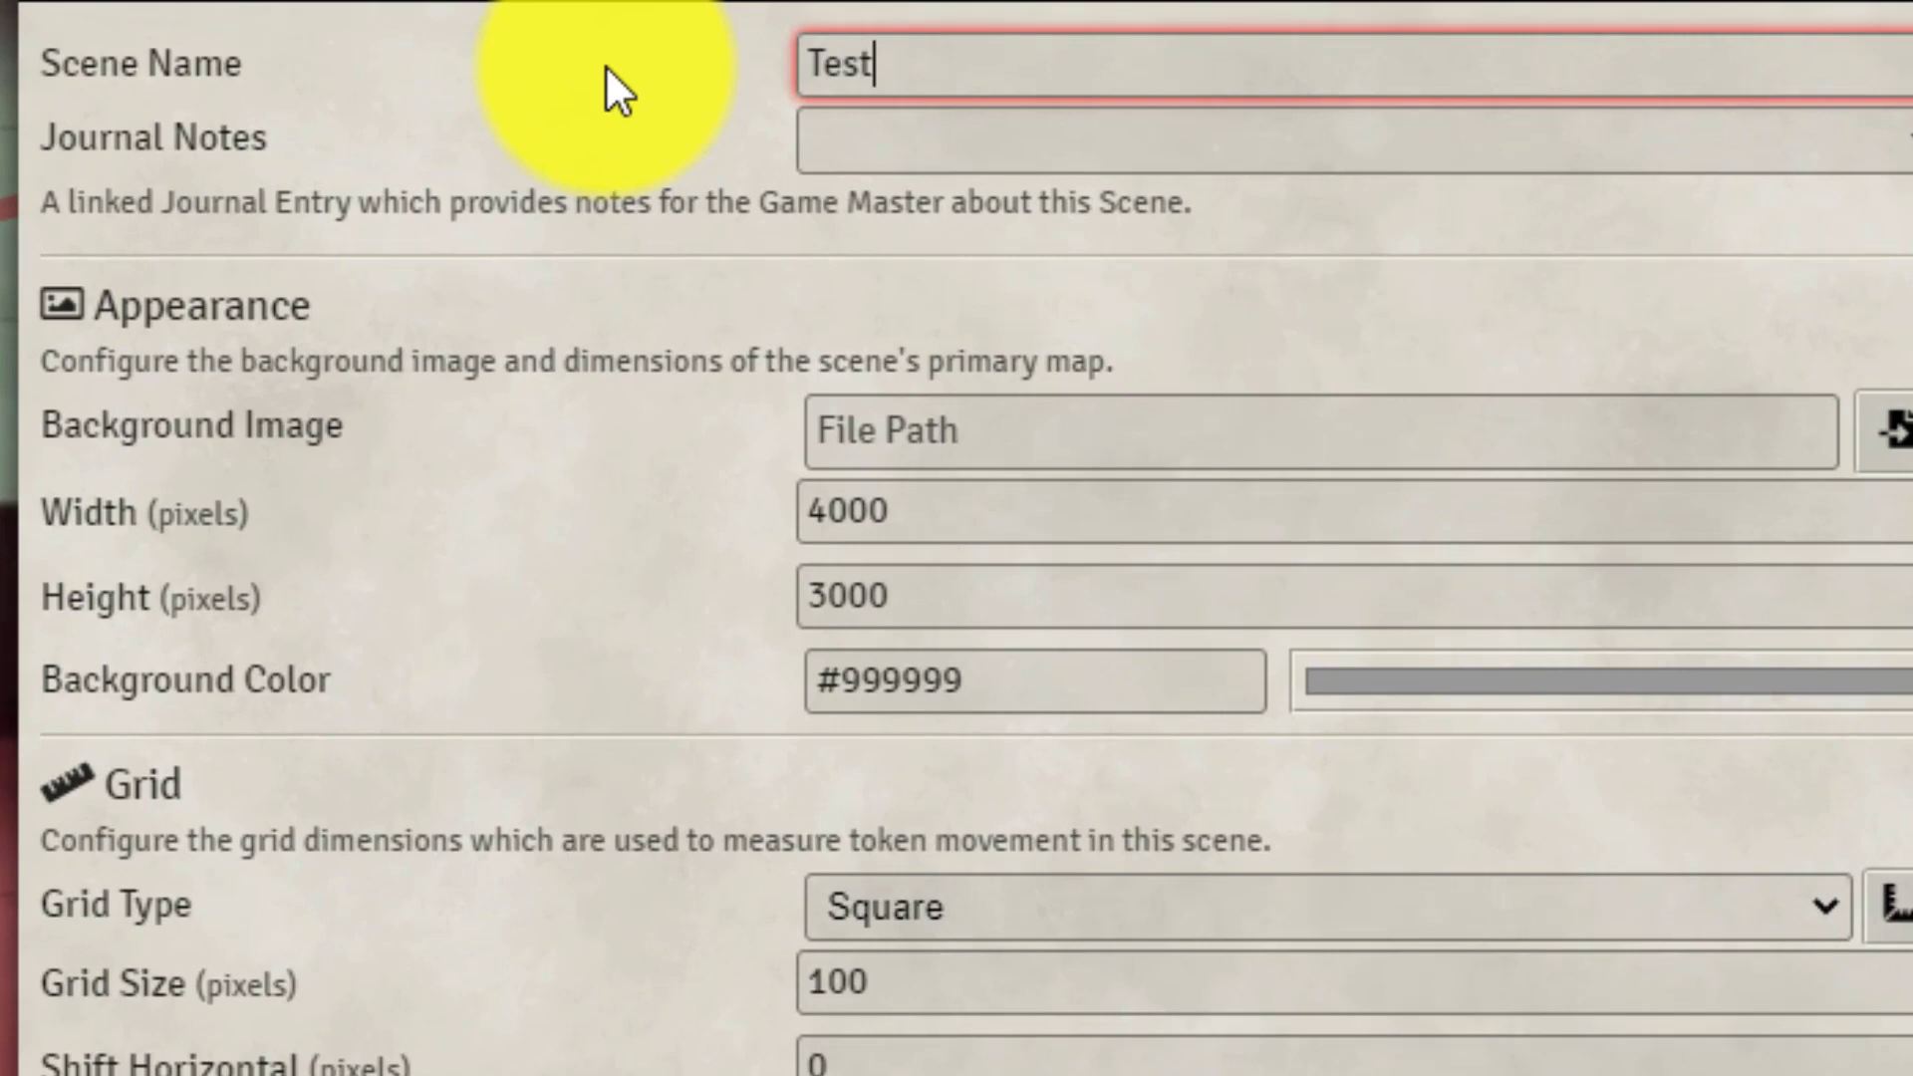
pyautogui.click(1893, 430)
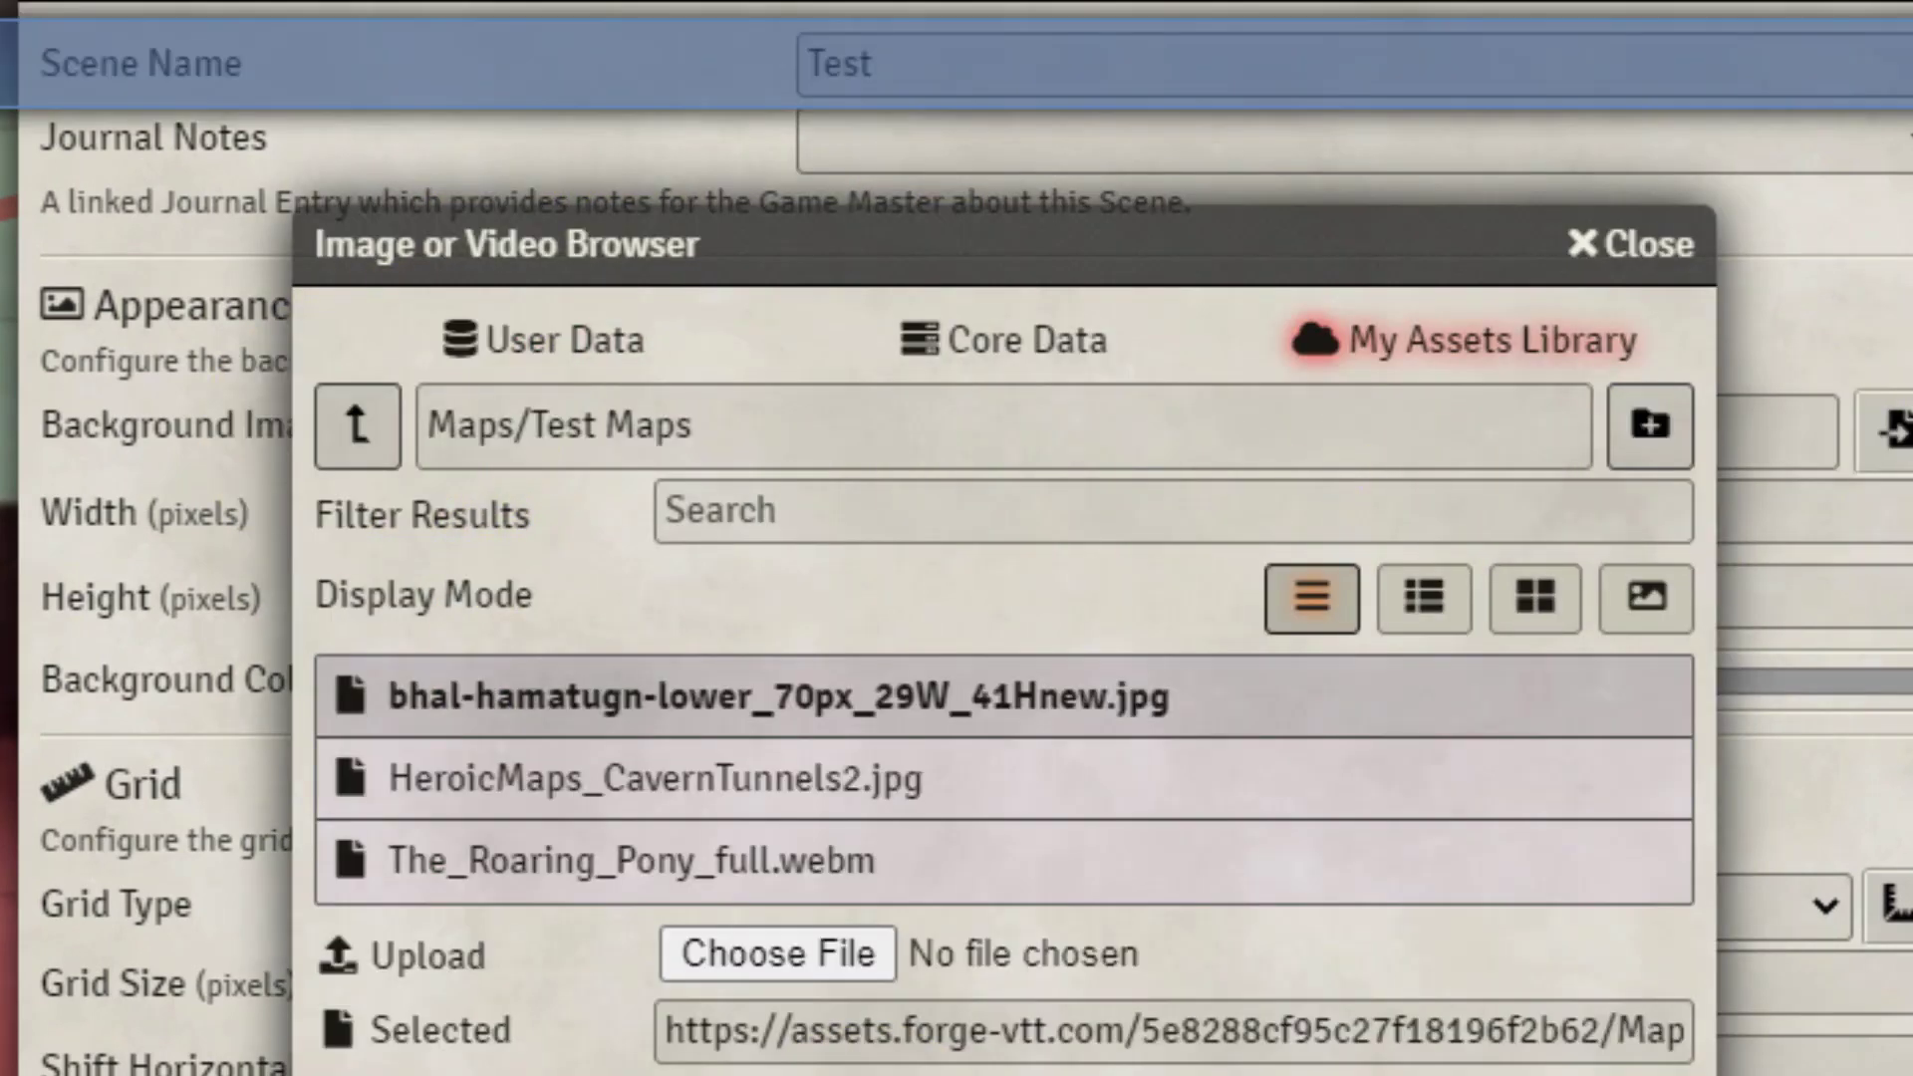
pyautogui.click(896, 1056)
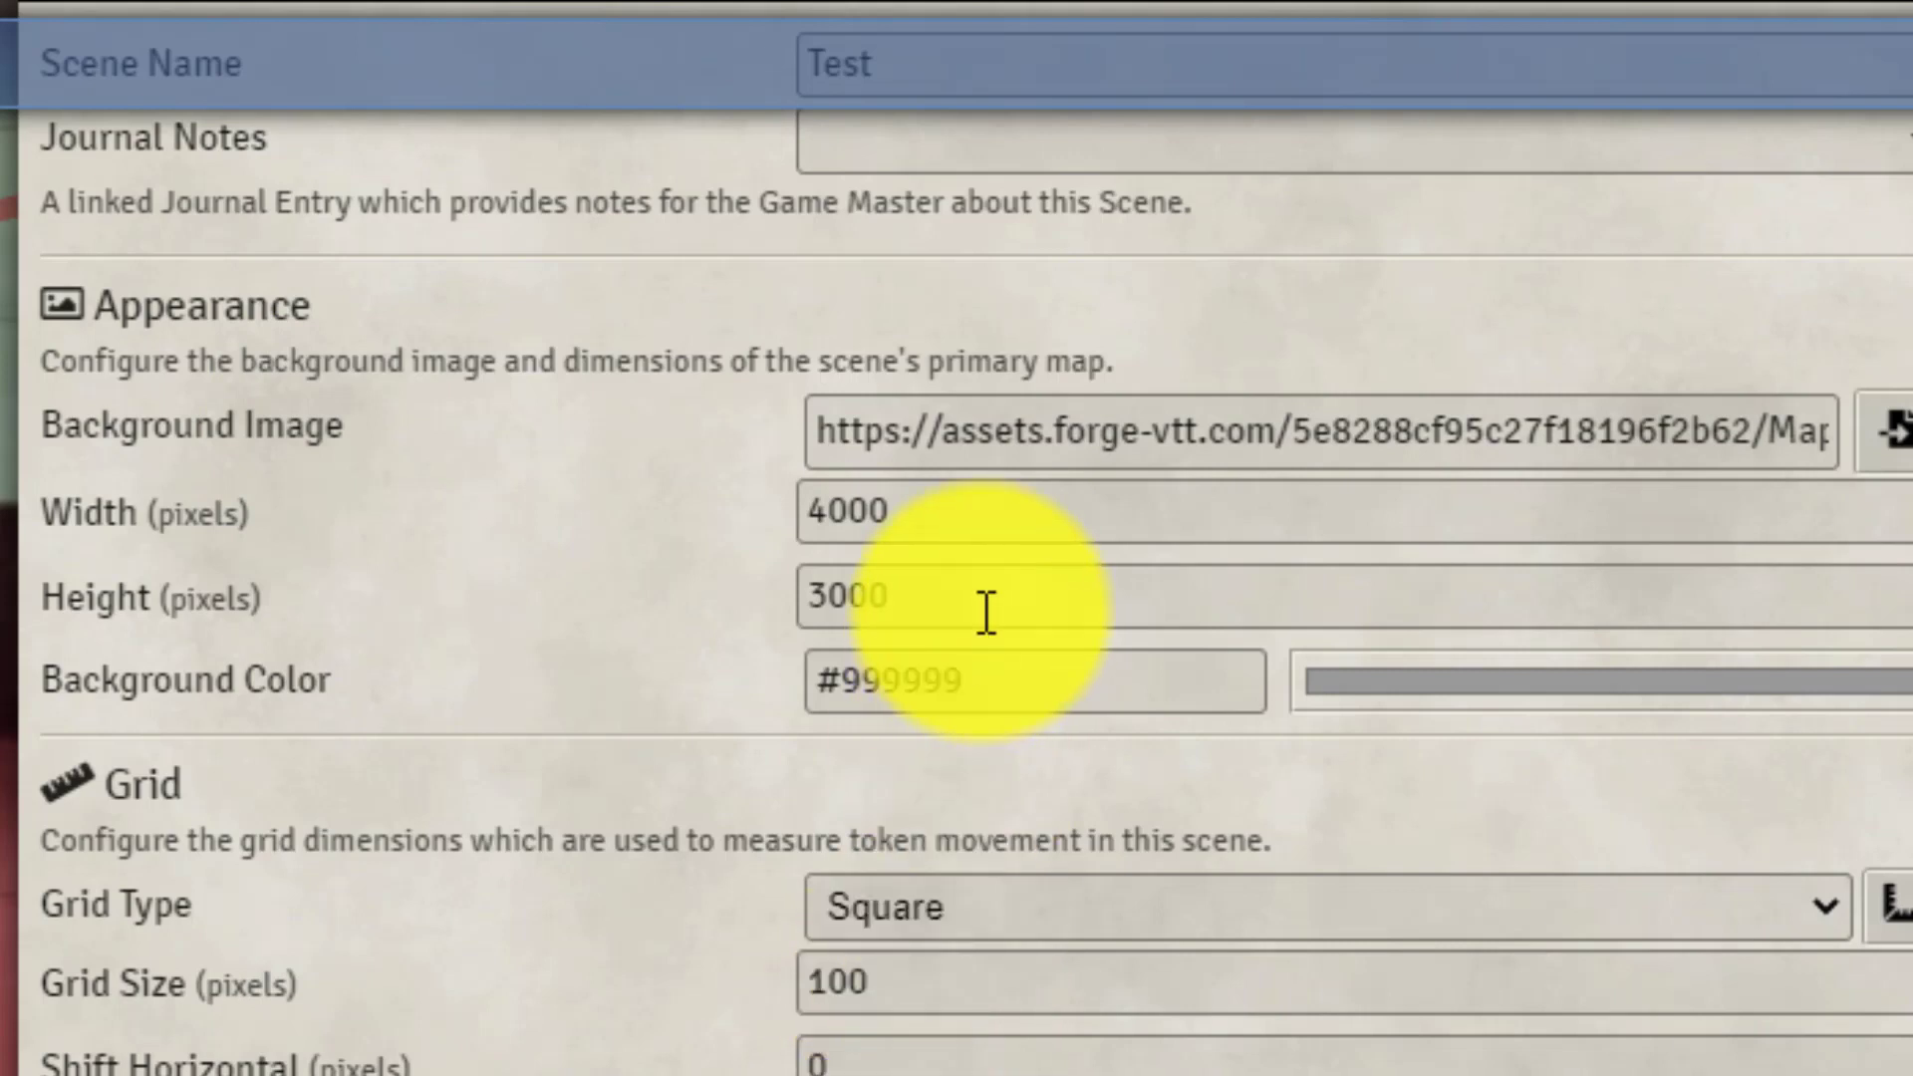
# Set the scene's width to 2030, height to 2870 and grid size to 70 pixels, and save the changes
pyautogui.doubleClick(990, 528)
pyautogui.write('2030')
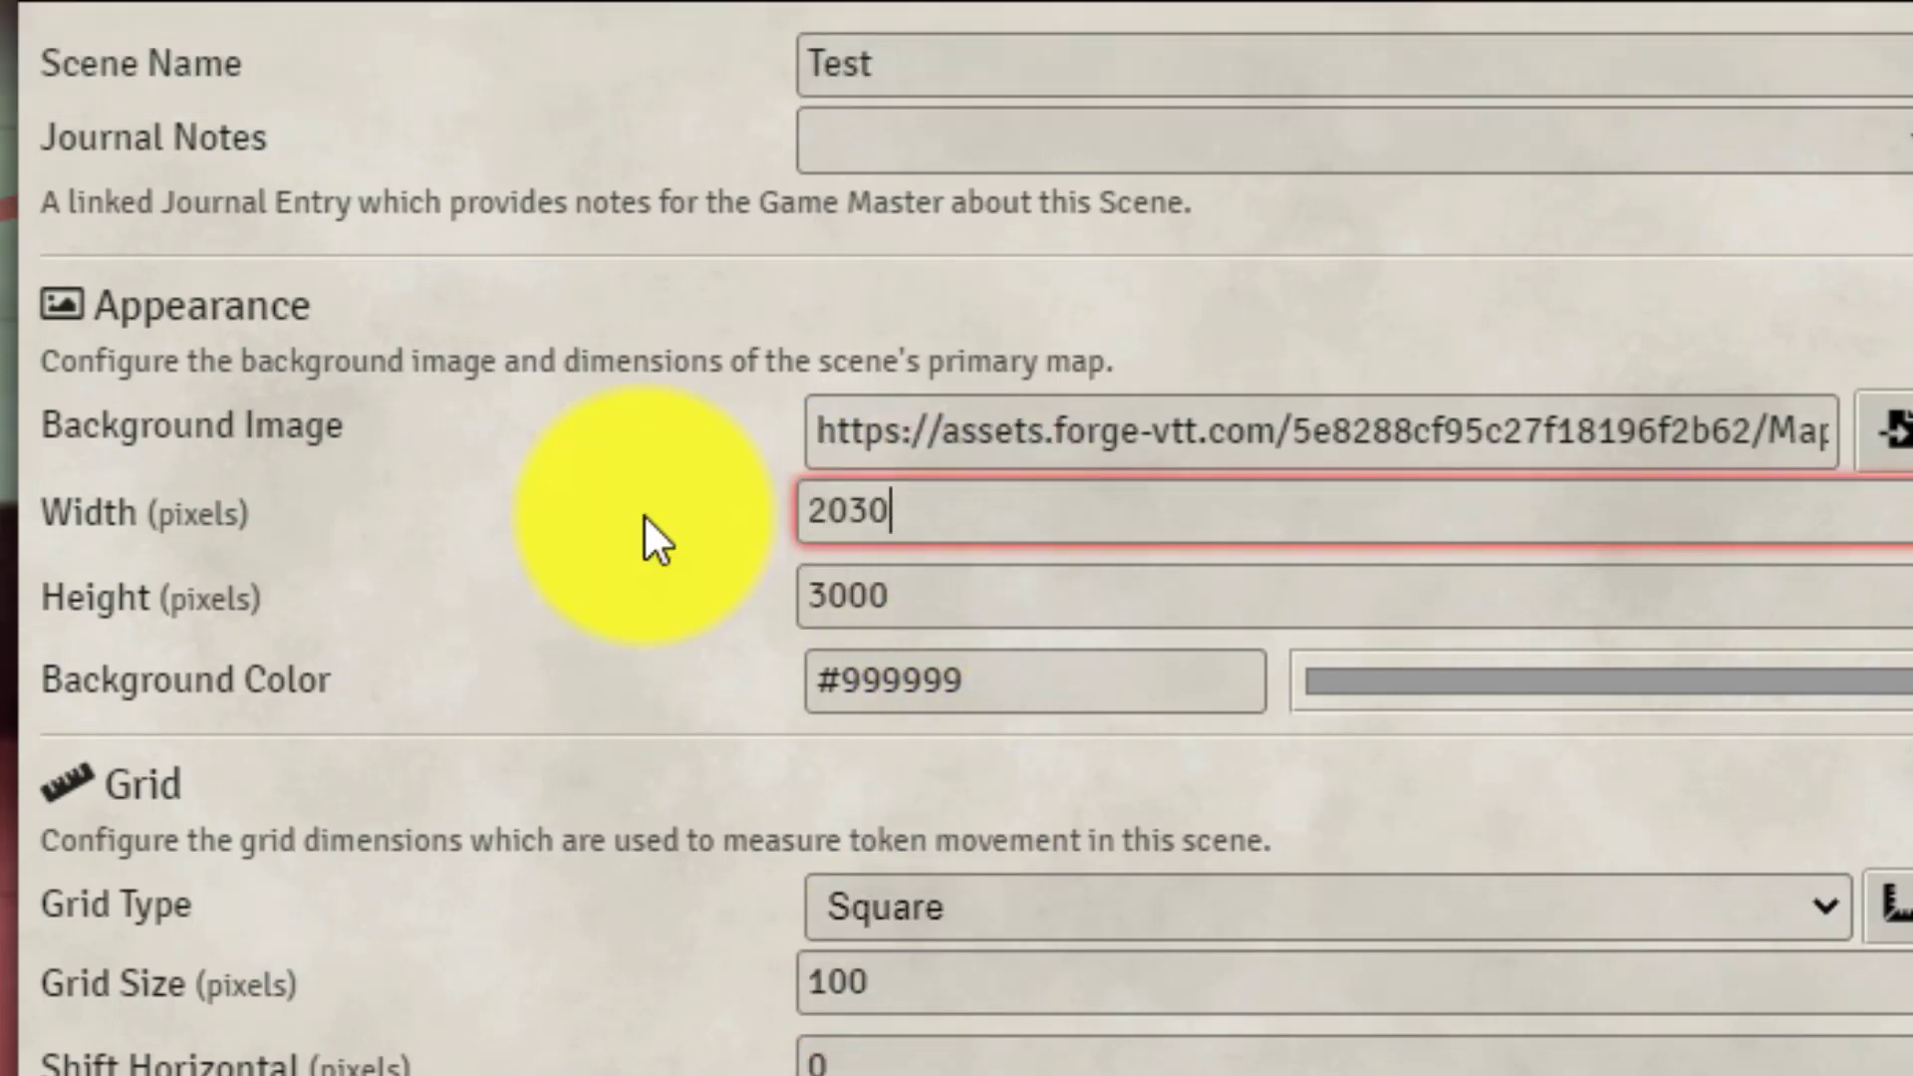
pyautogui.press('Tab')
pyautogui.write('2870')
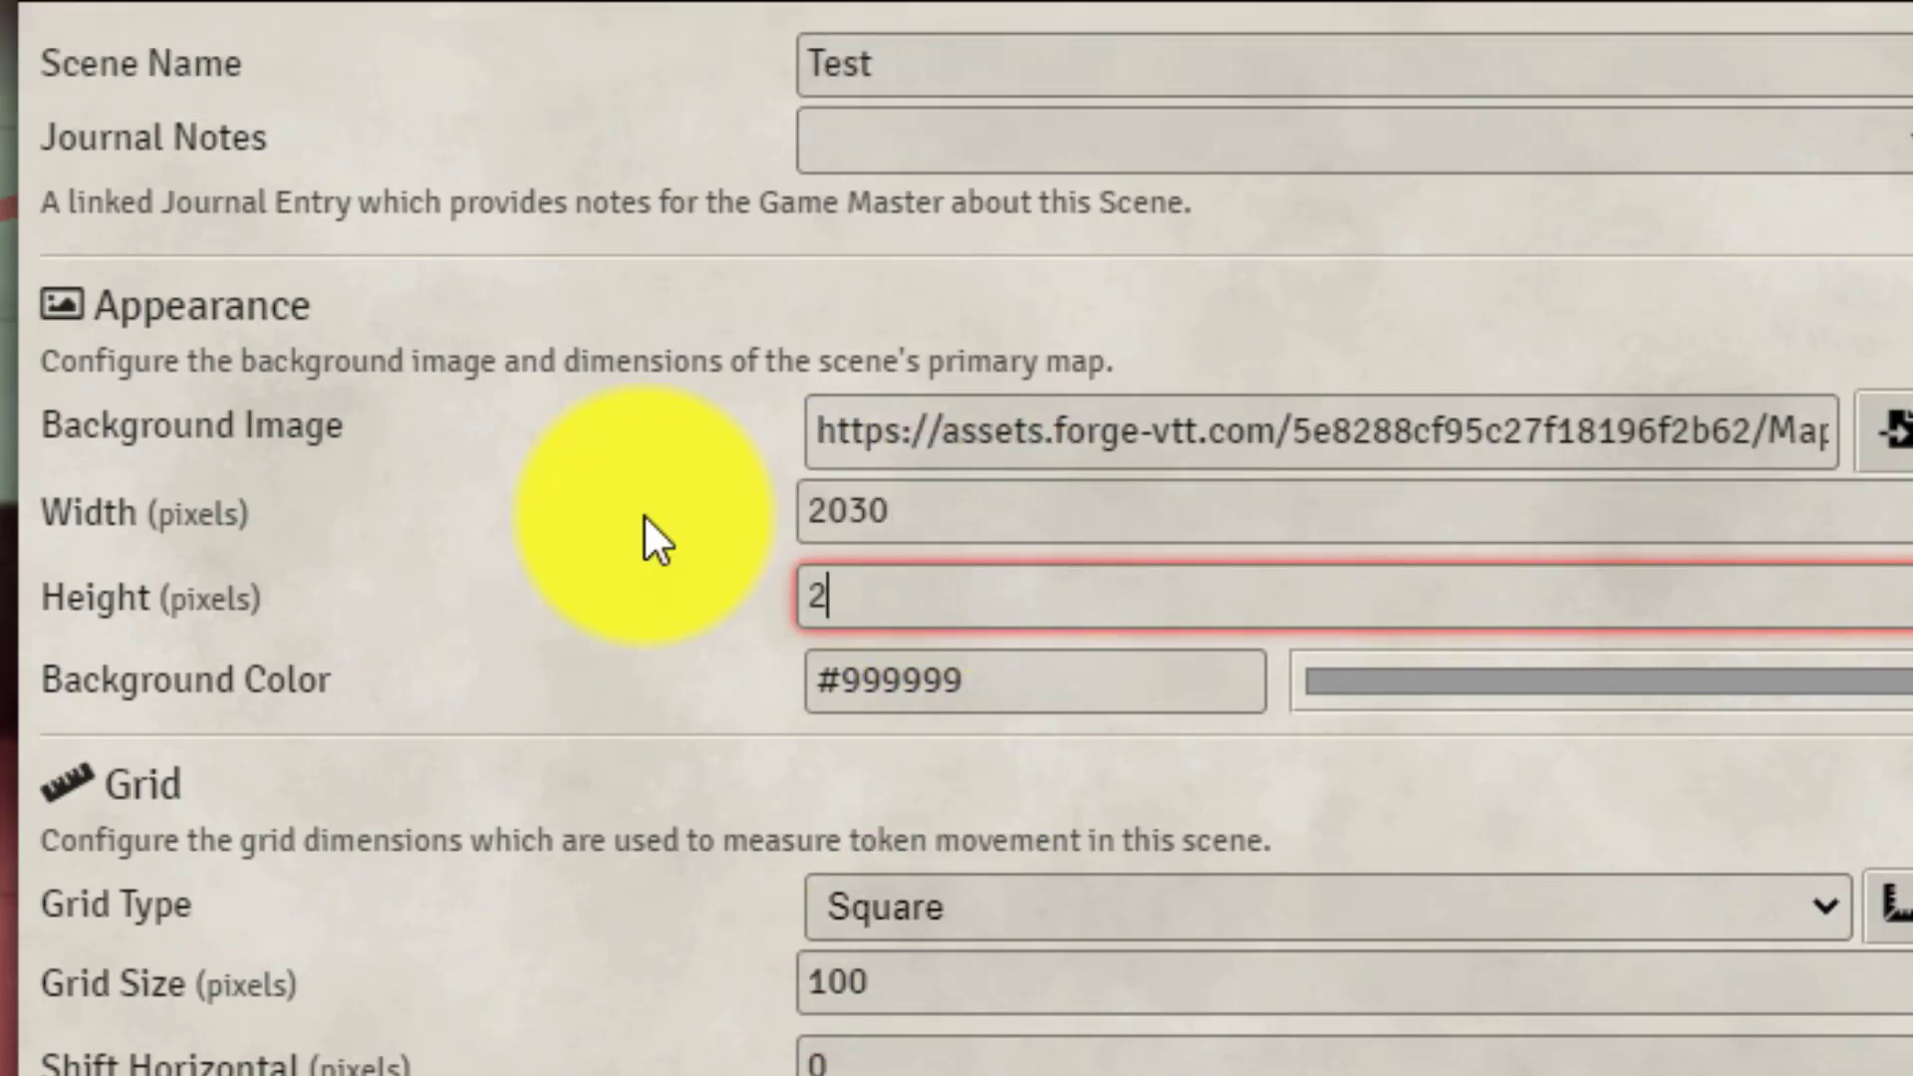
pyautogui.doubleClick(1026, 984)
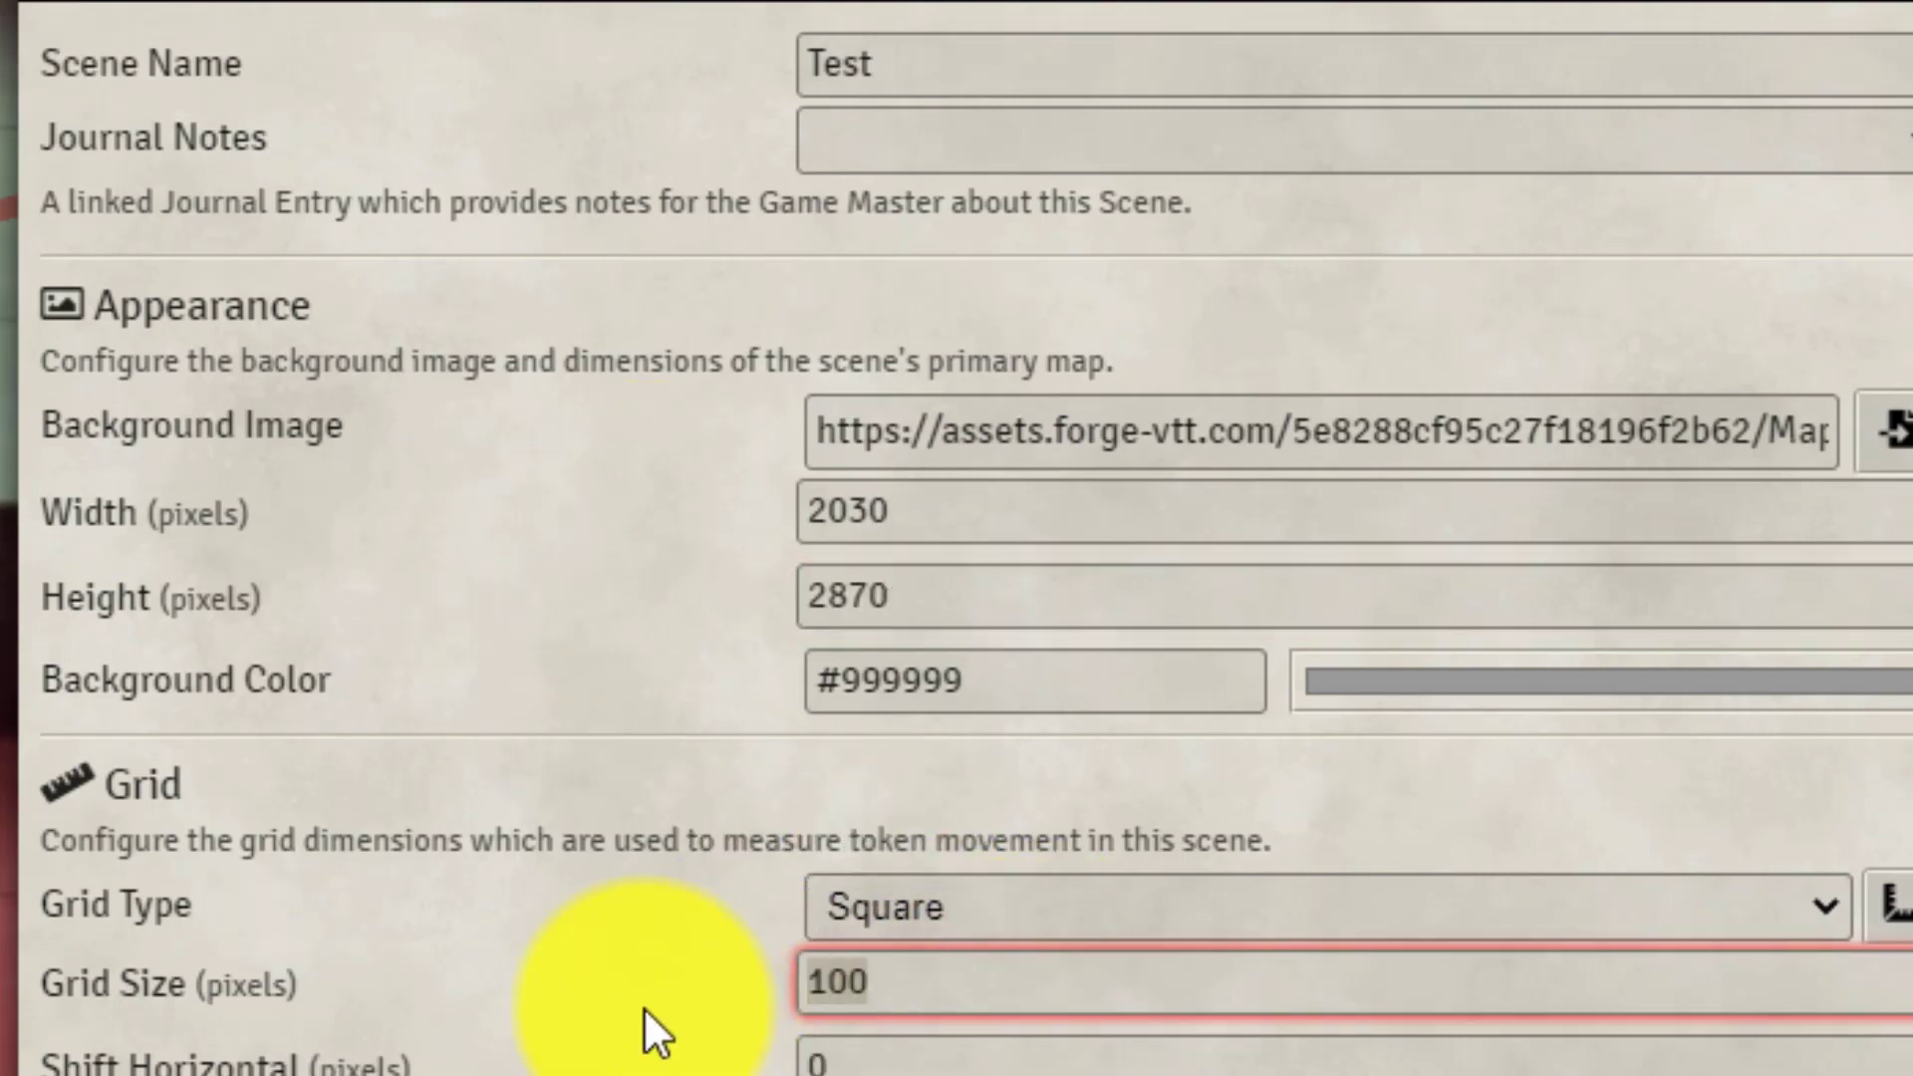
pyautogui.write('70')
pyautogui.press('Tab')
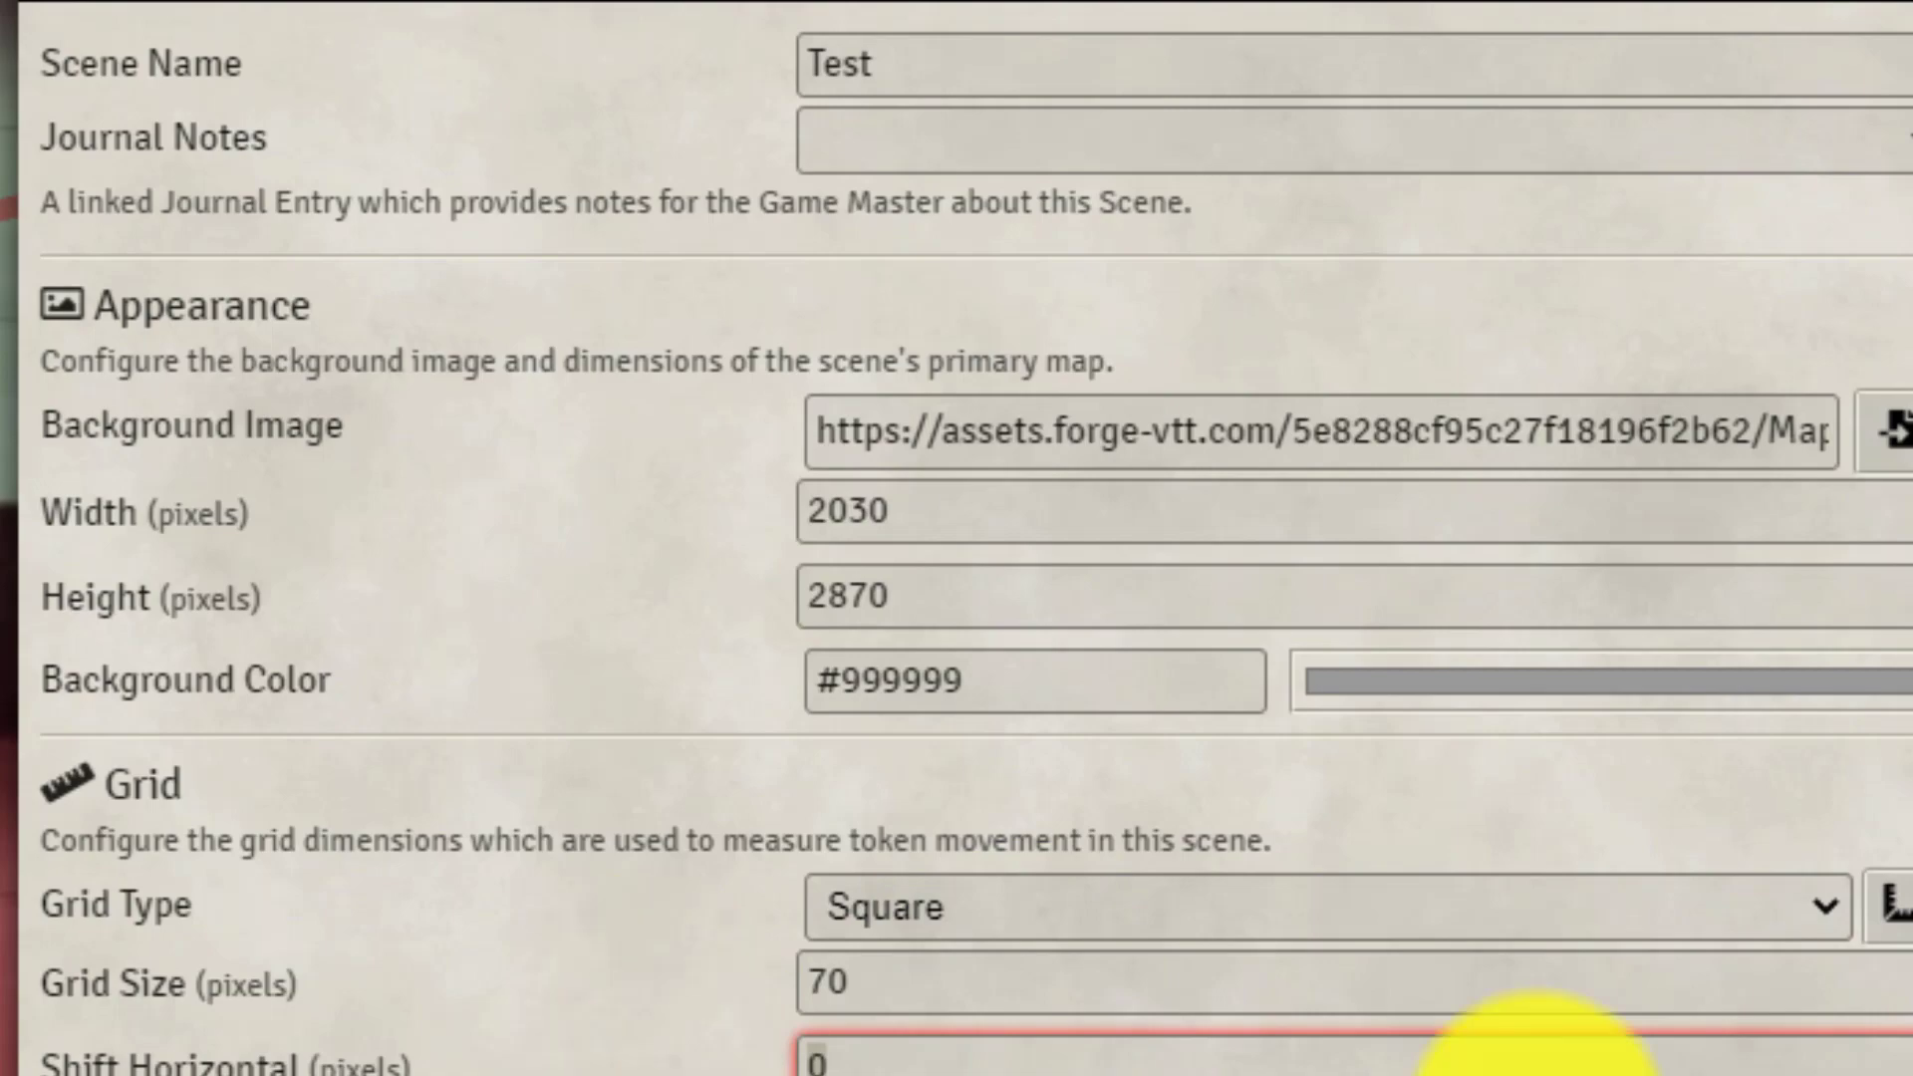
pyautogui.scroll(-2, 1534, 1046)
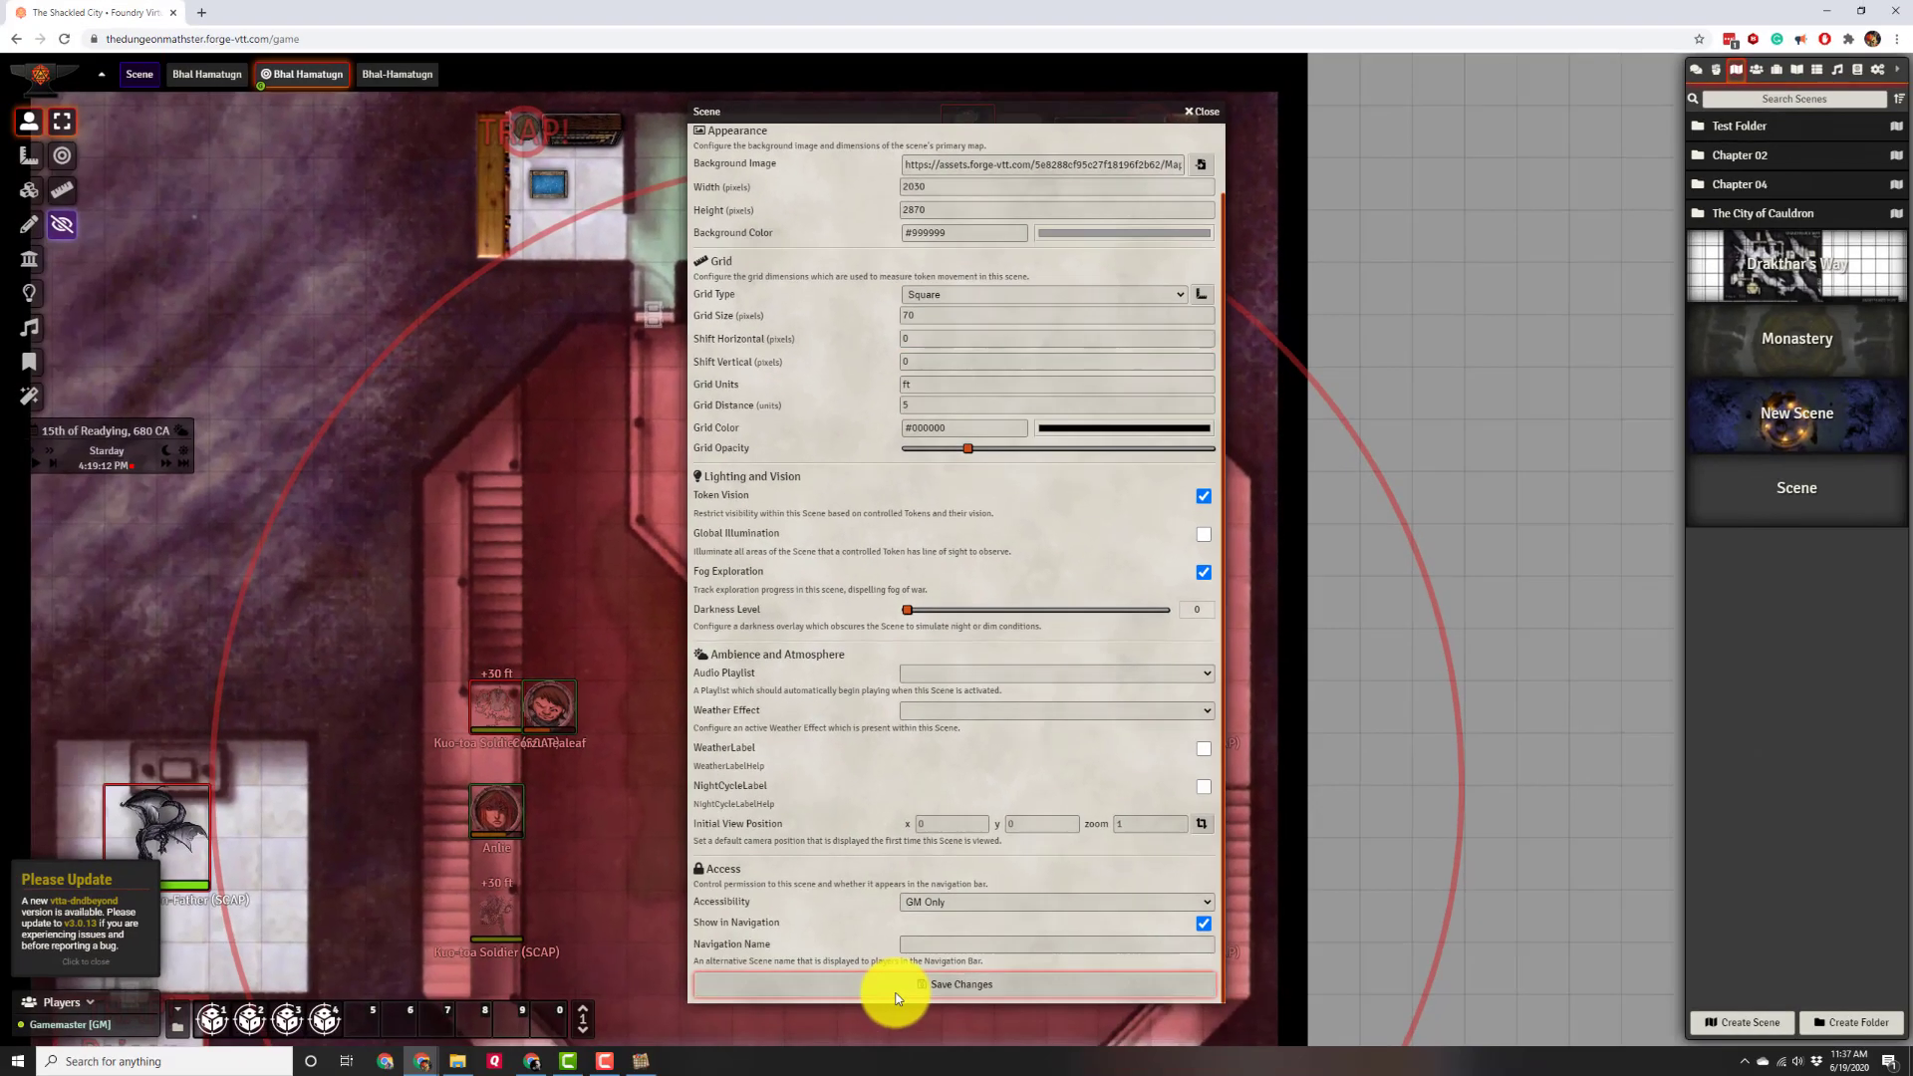
pyautogui.click(896, 996)
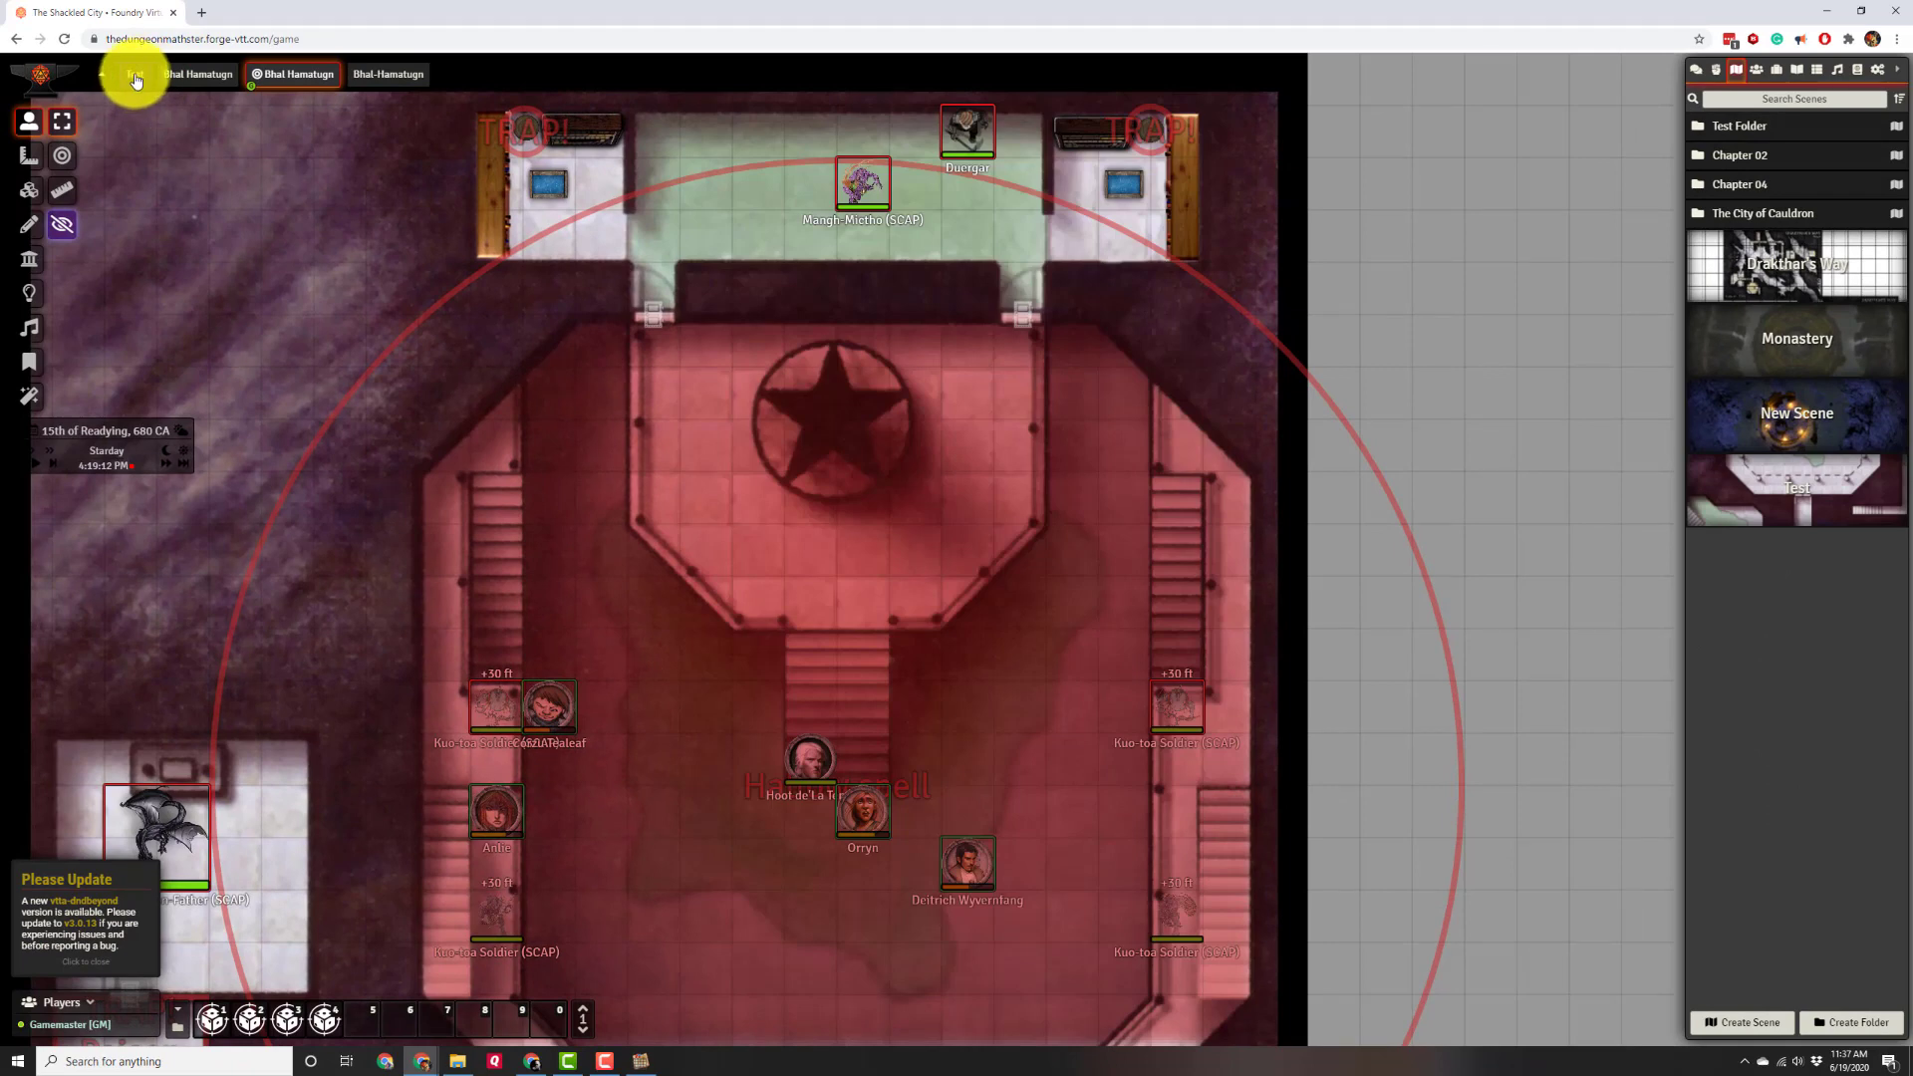
# Open the Test scene and examine how well its grid lines up with the map's tiles across the different rooms
pyautogui.click(136, 78)
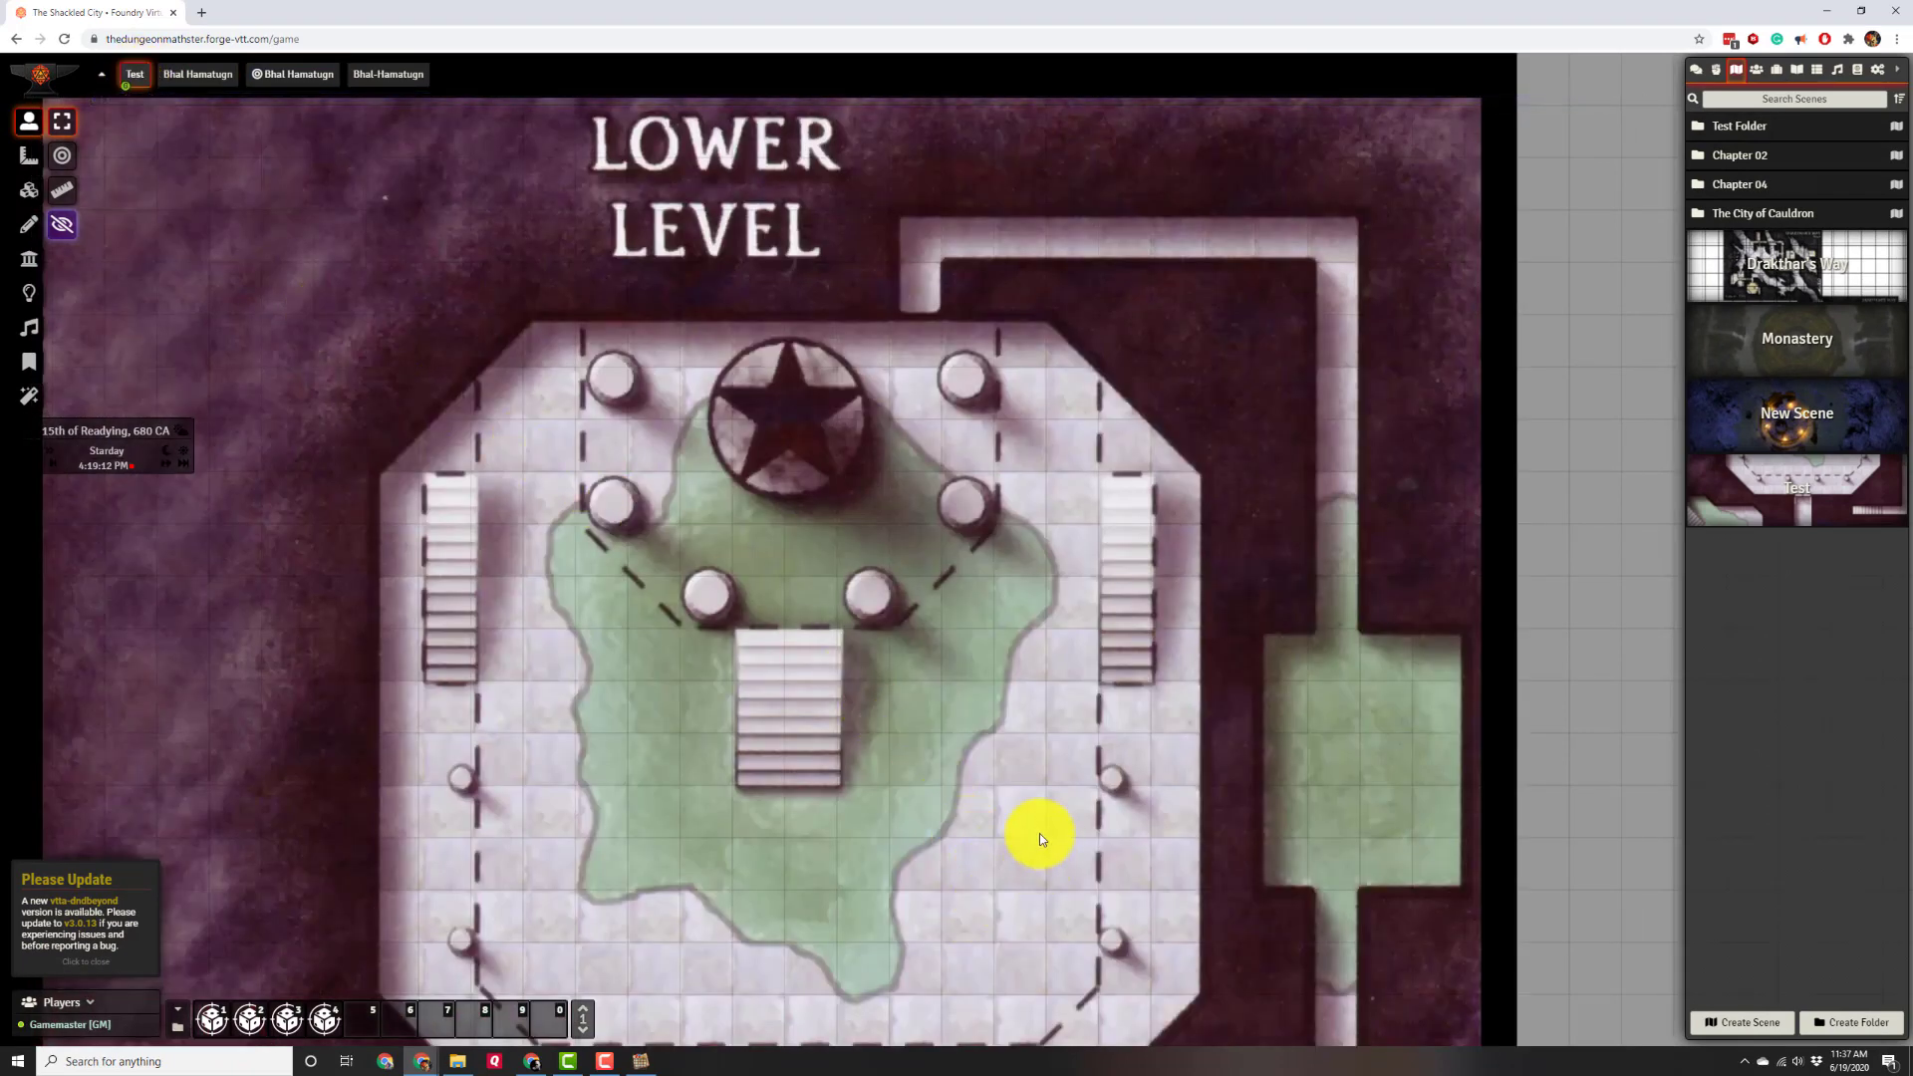
pyautogui.moveTo(1038, 833); pyautogui.dragTo(837, 265)
pyautogui.scroll(2, 751, 613)
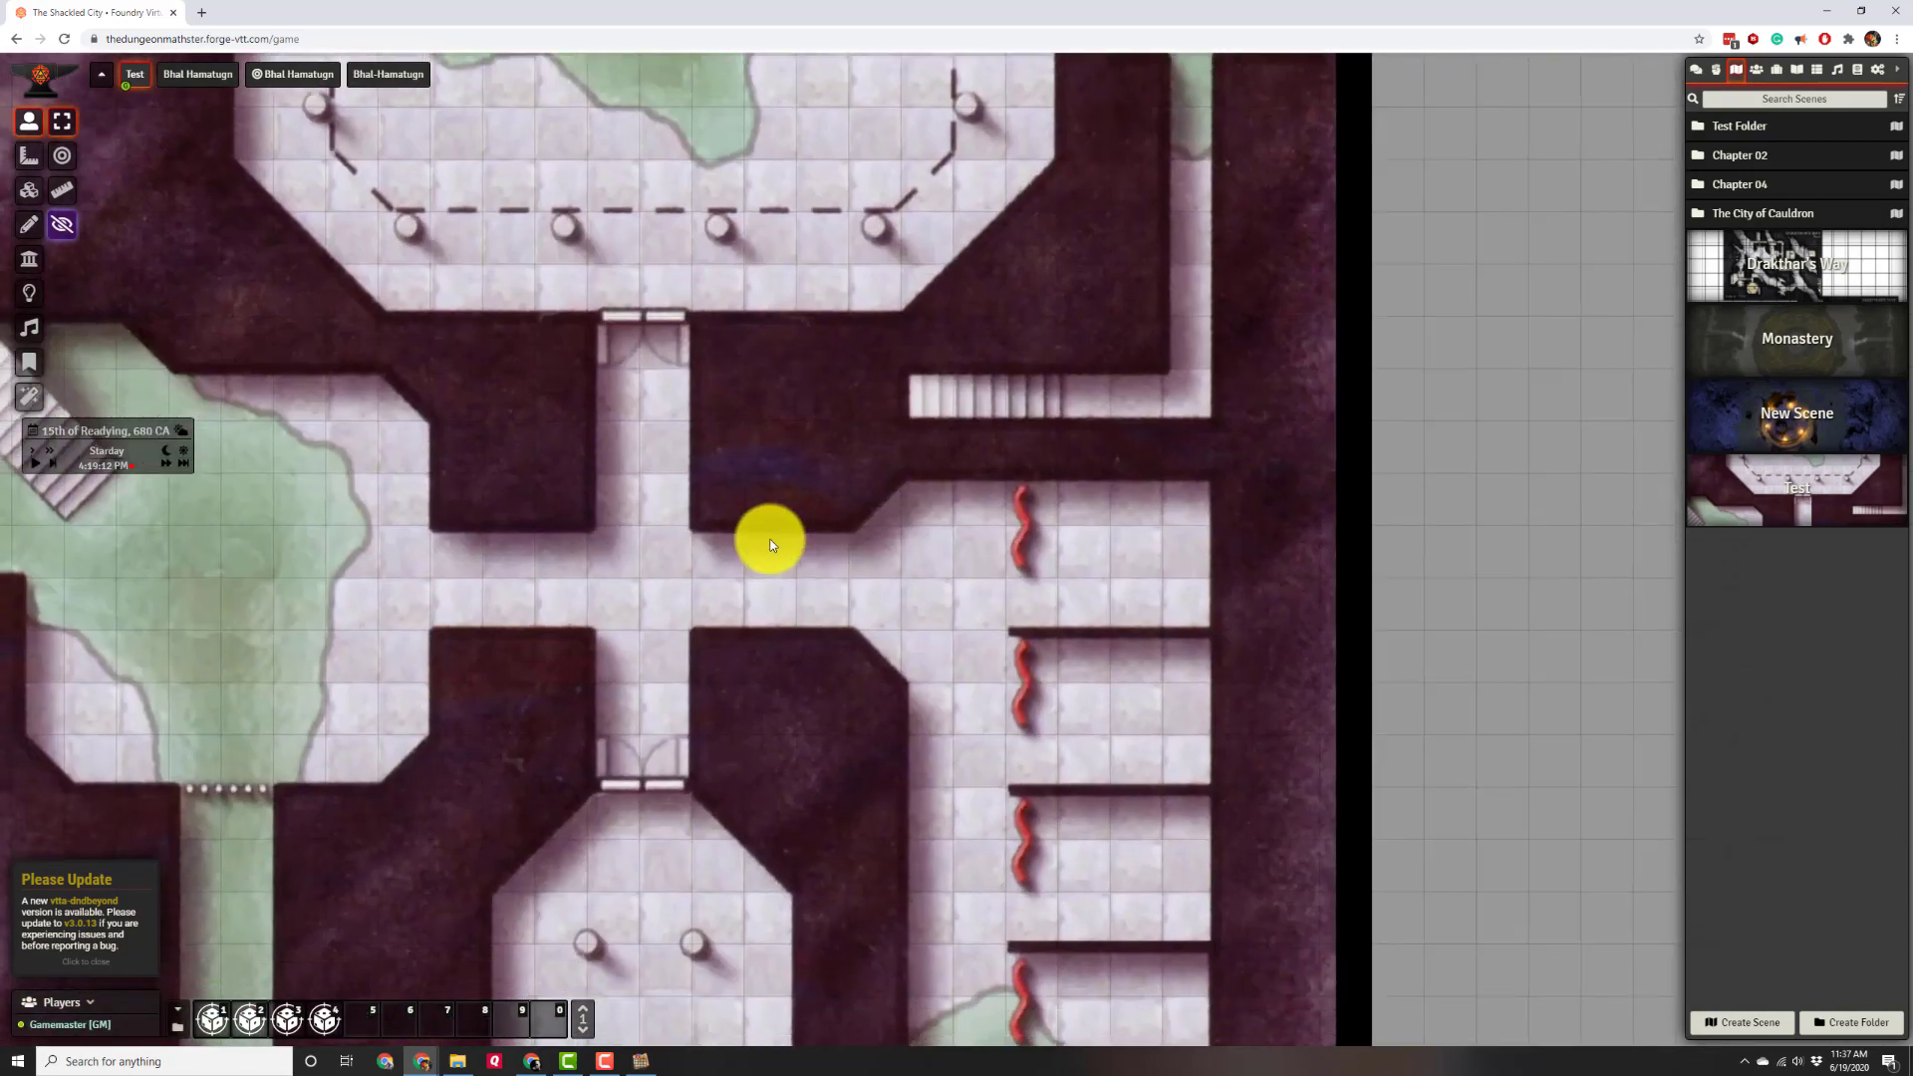
pyautogui.moveTo(768, 534); pyautogui.dragTo(1229, 286)
pyautogui.scroll(5, 838, 403)
pyautogui.scroll(3, 837, 403)
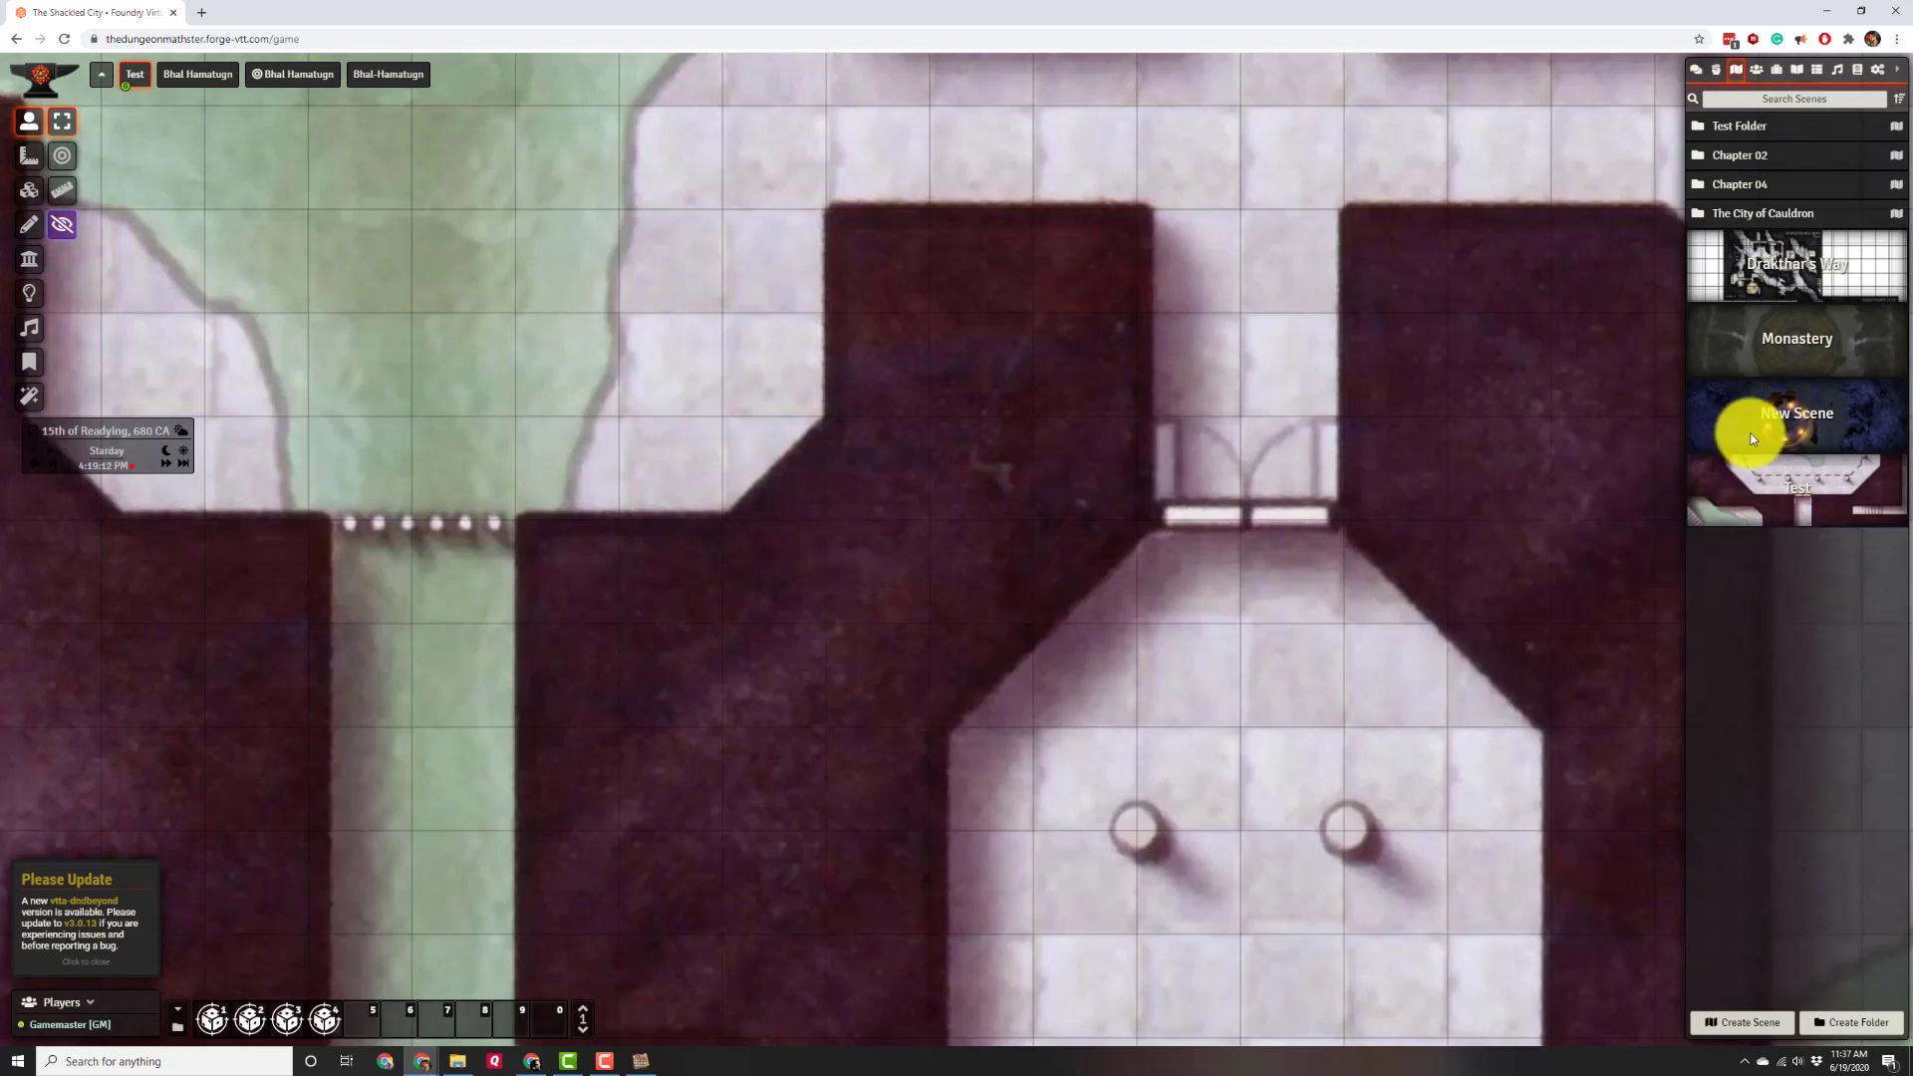
pyautogui.scroll(-5, 1126, 802)
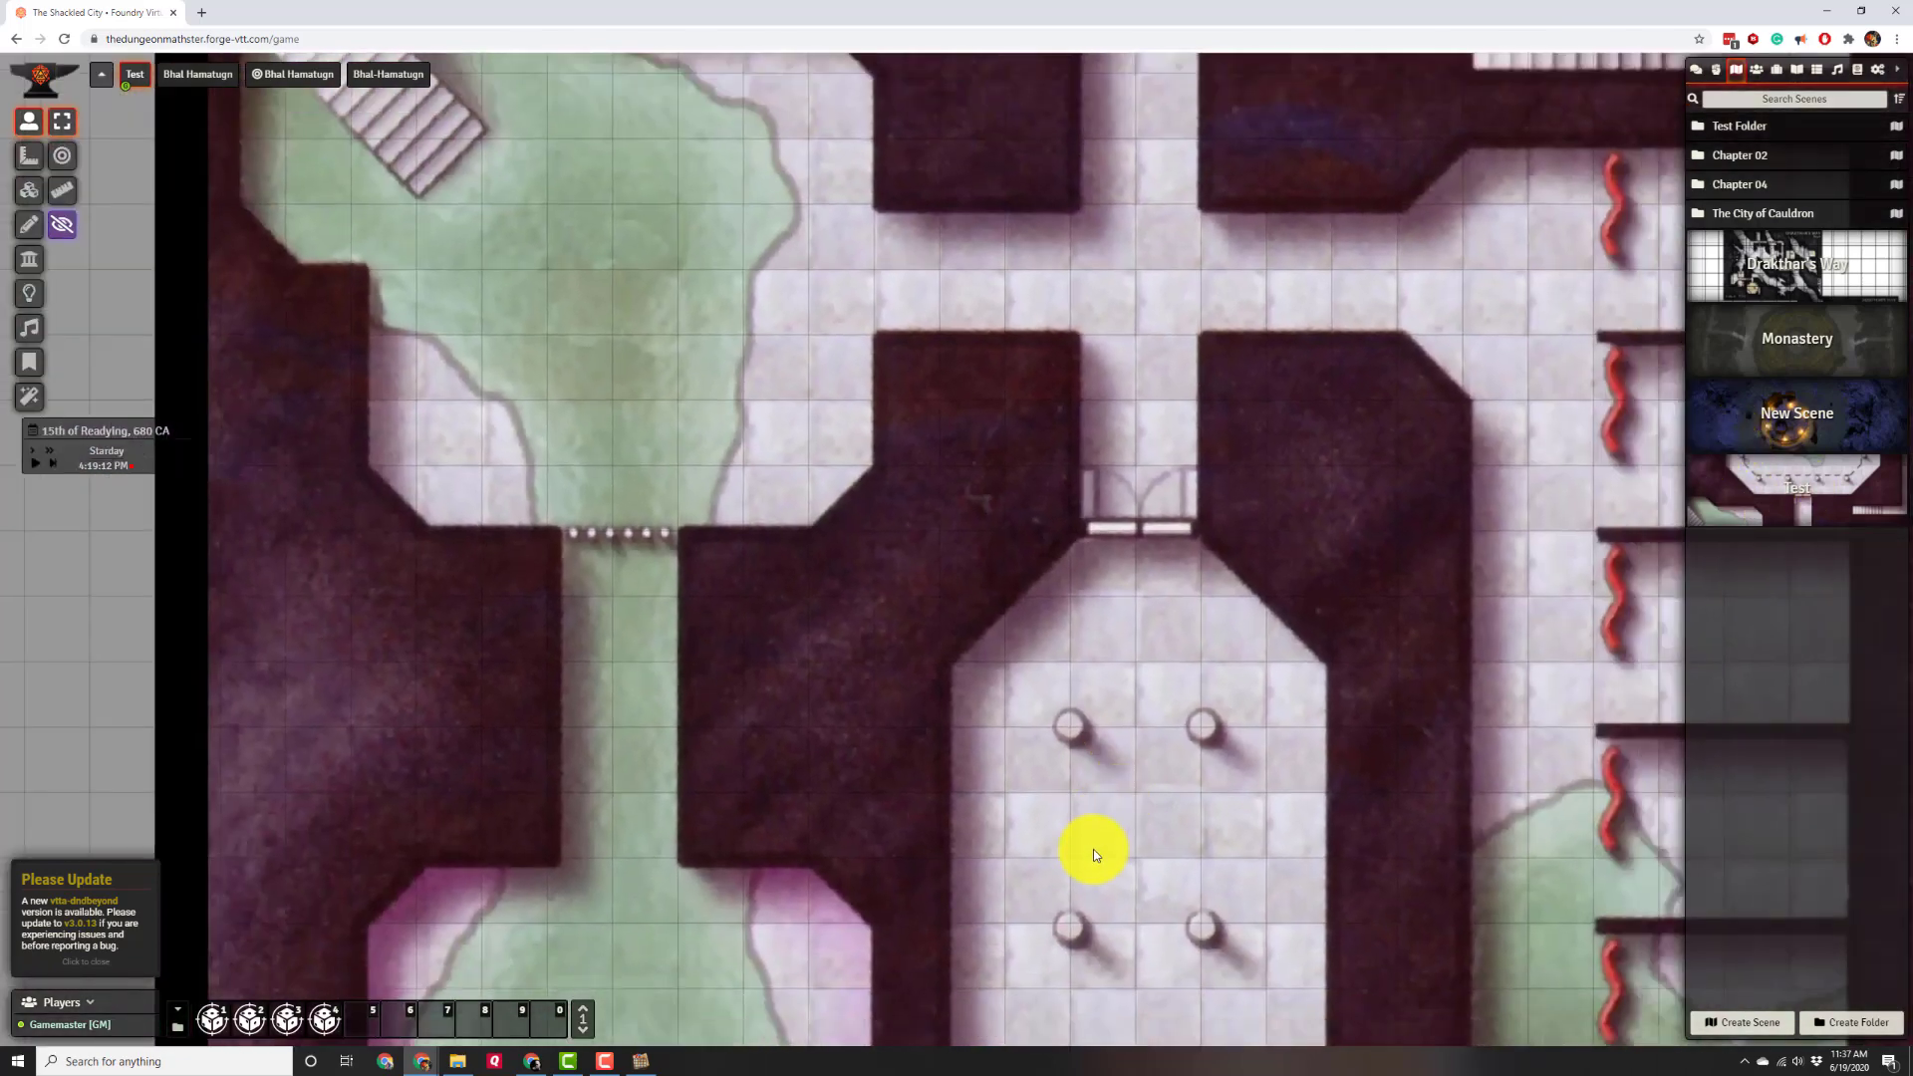
pyautogui.moveTo(1092, 854); pyautogui.dragTo(846, 259)
pyautogui.scroll(10, 853, 295)
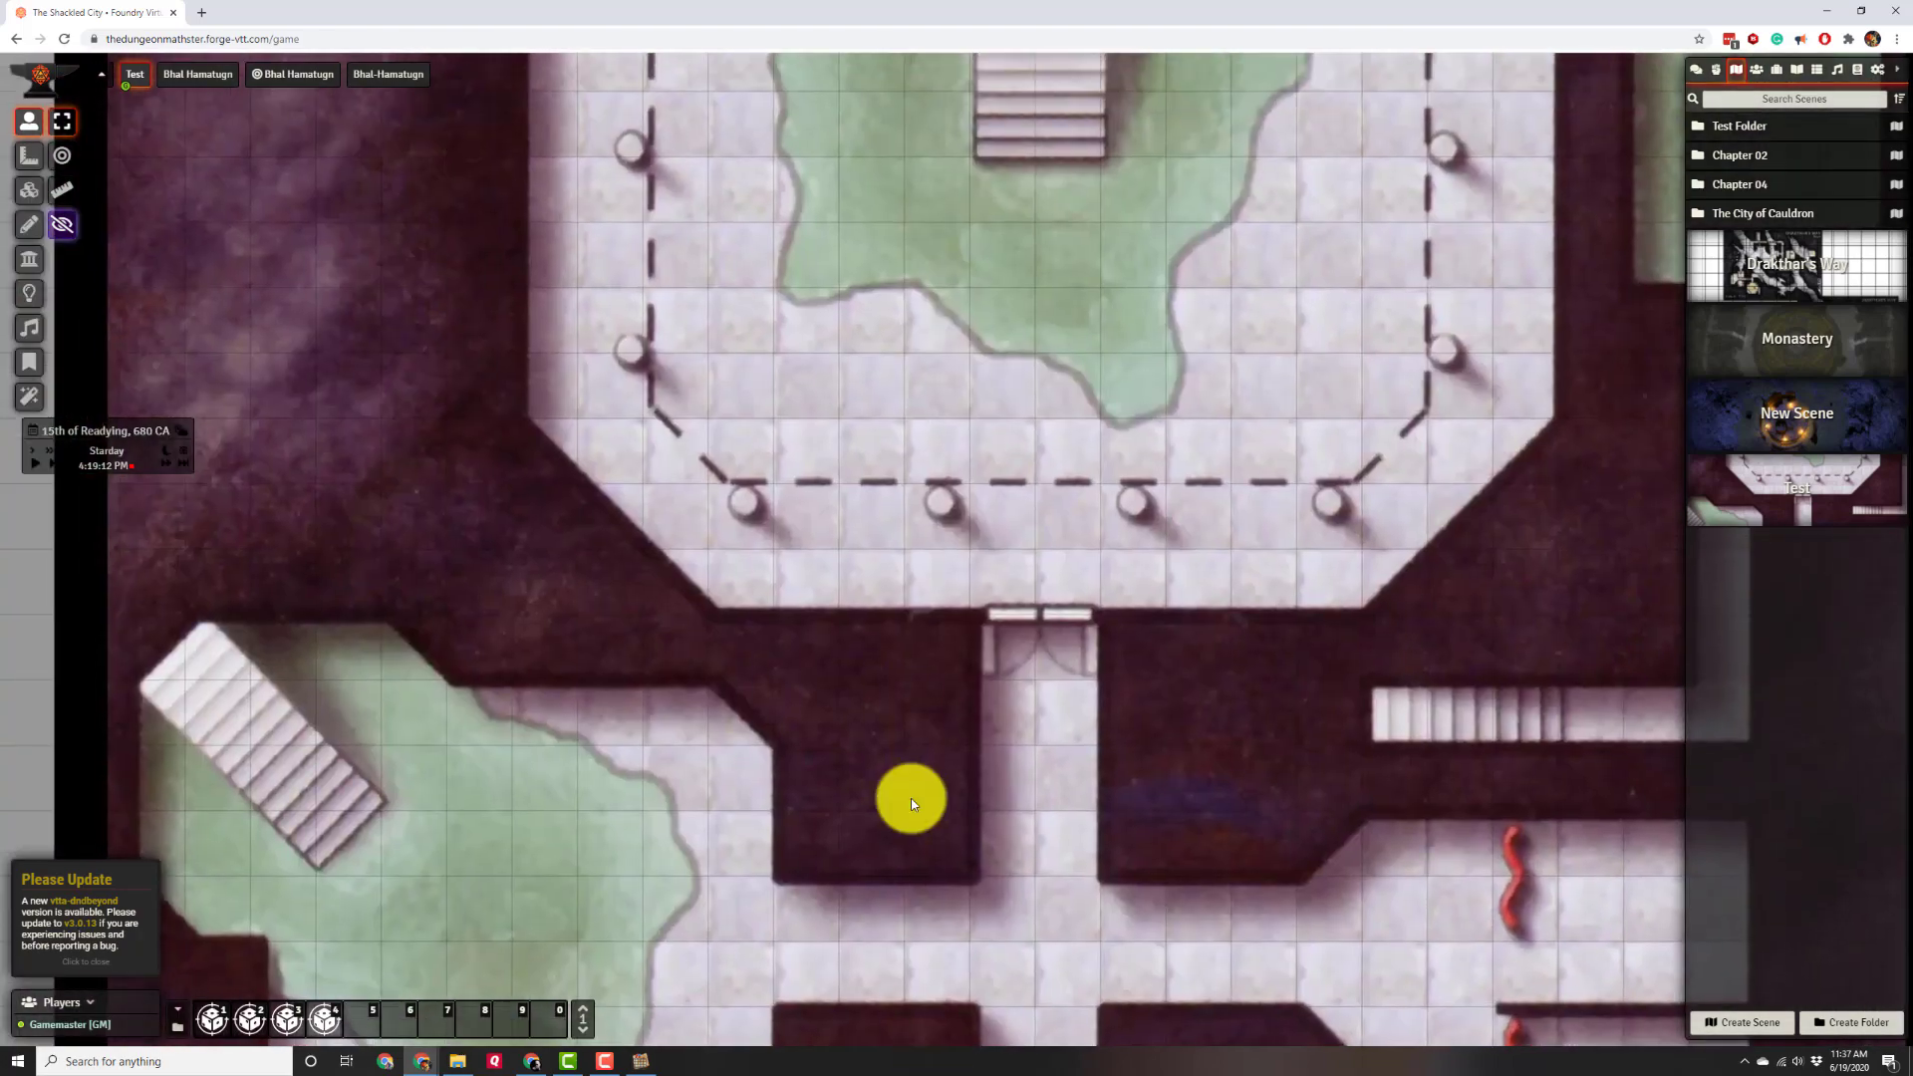
pyautogui.moveTo(911, 798); pyautogui.dragTo(811, 981)
pyautogui.moveTo(1046, 598); pyautogui.dragTo(846, 928)
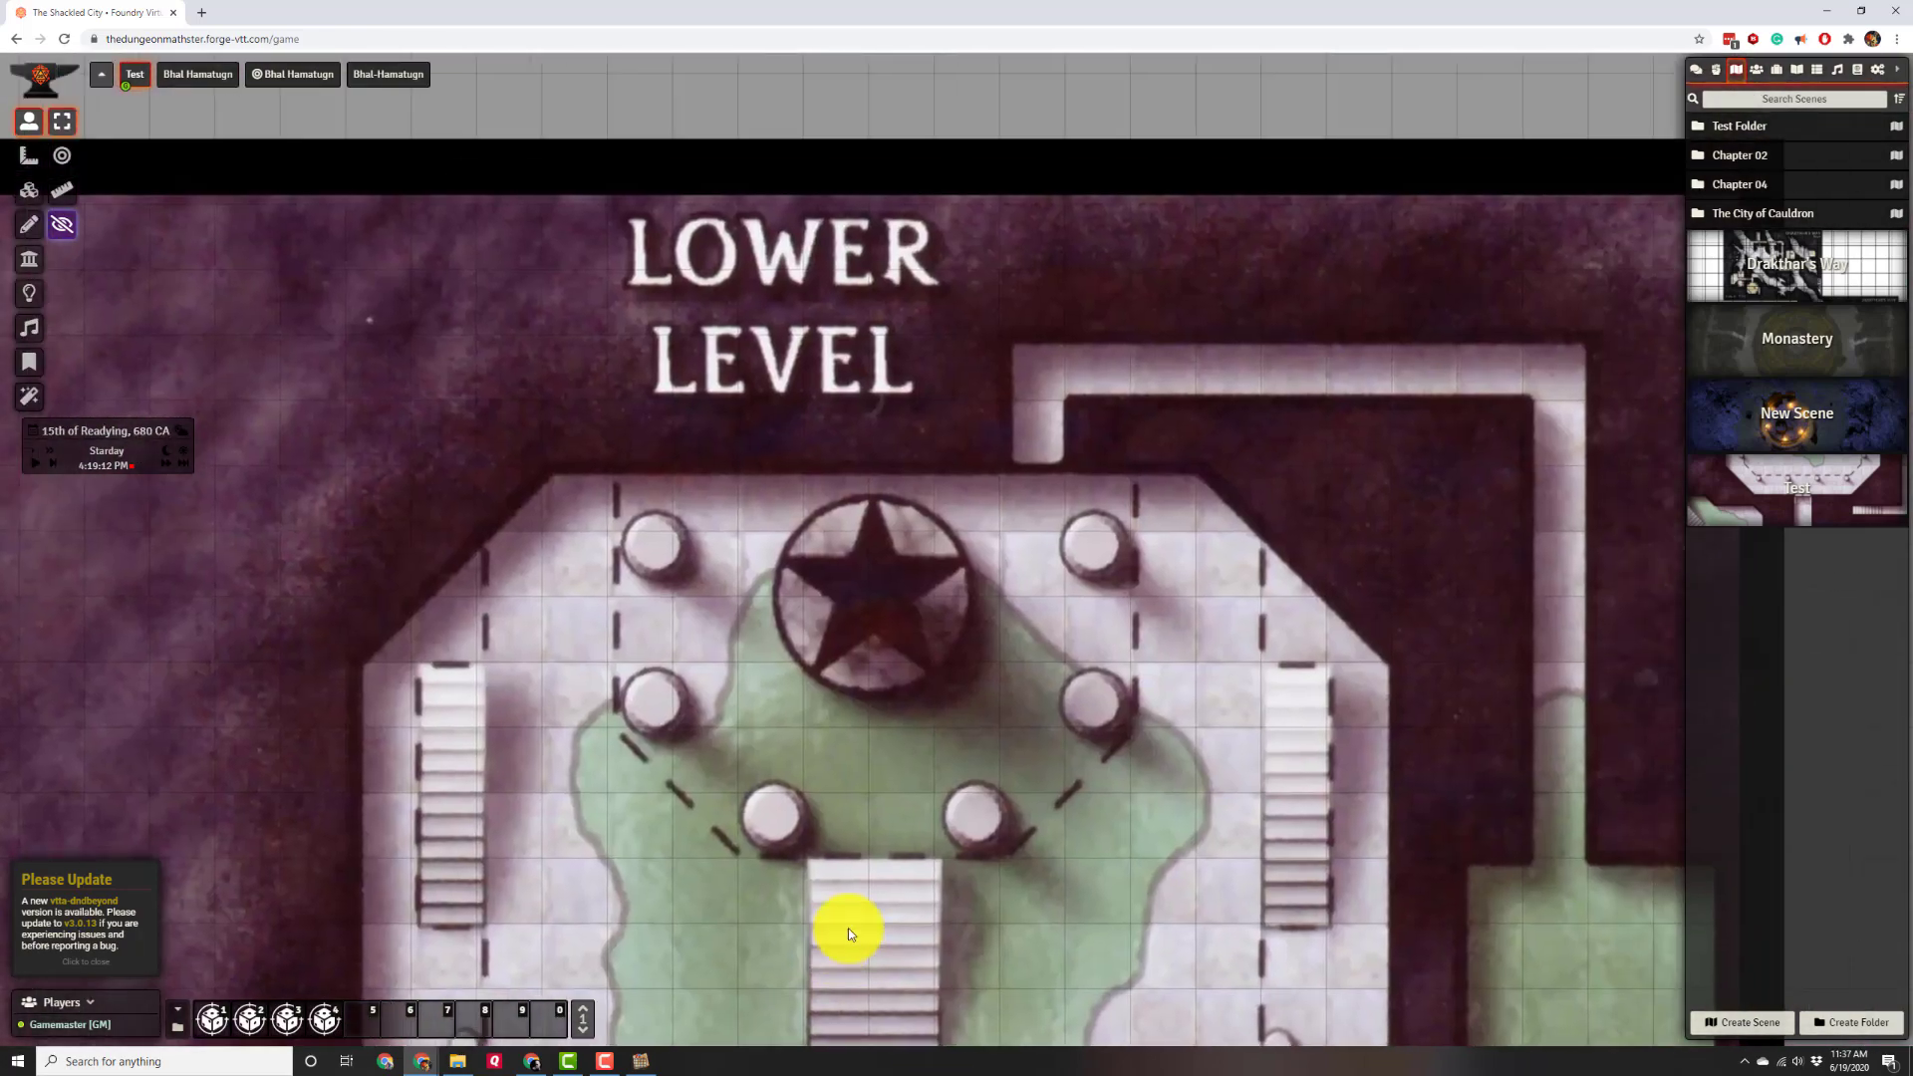
pyautogui.scroll(-2, 997, 711)
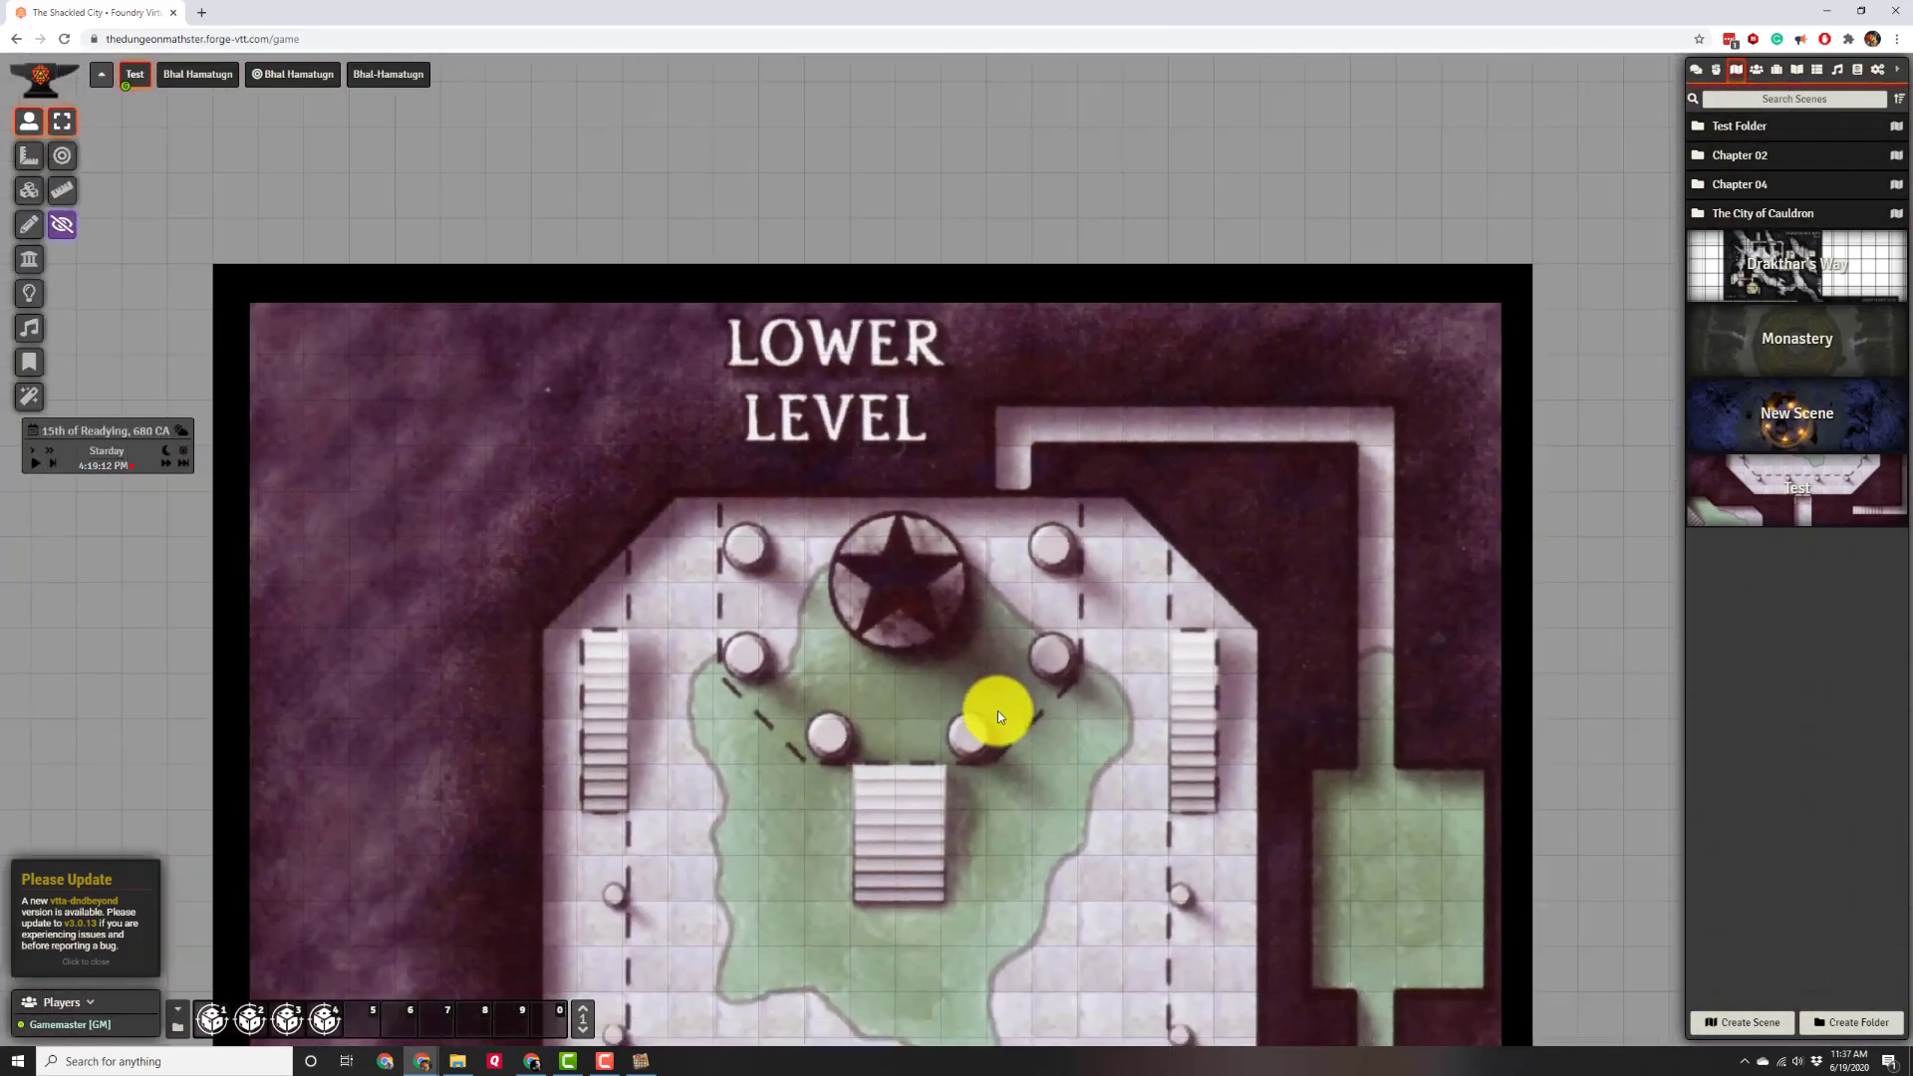